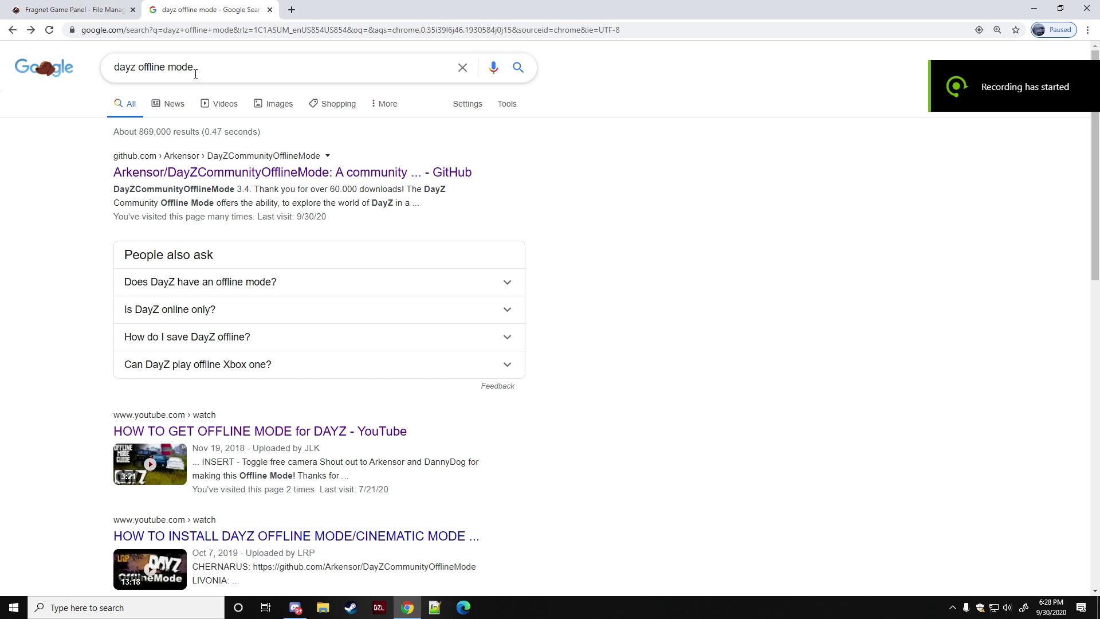
Step: Open the Arkensor/DayZCommunityOfflineMode repository on GitHub, view its code download options, and return to the desktop
{"action": "left_click", "coordinate": [204, 174]}
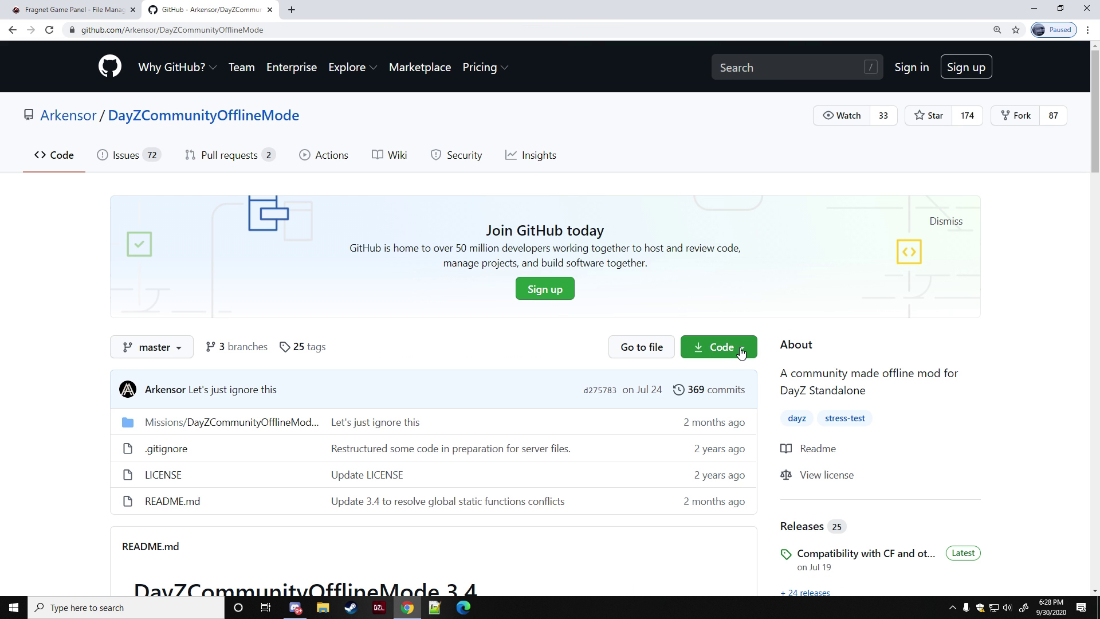
{"action": "left_click", "coordinate": [741, 352]}
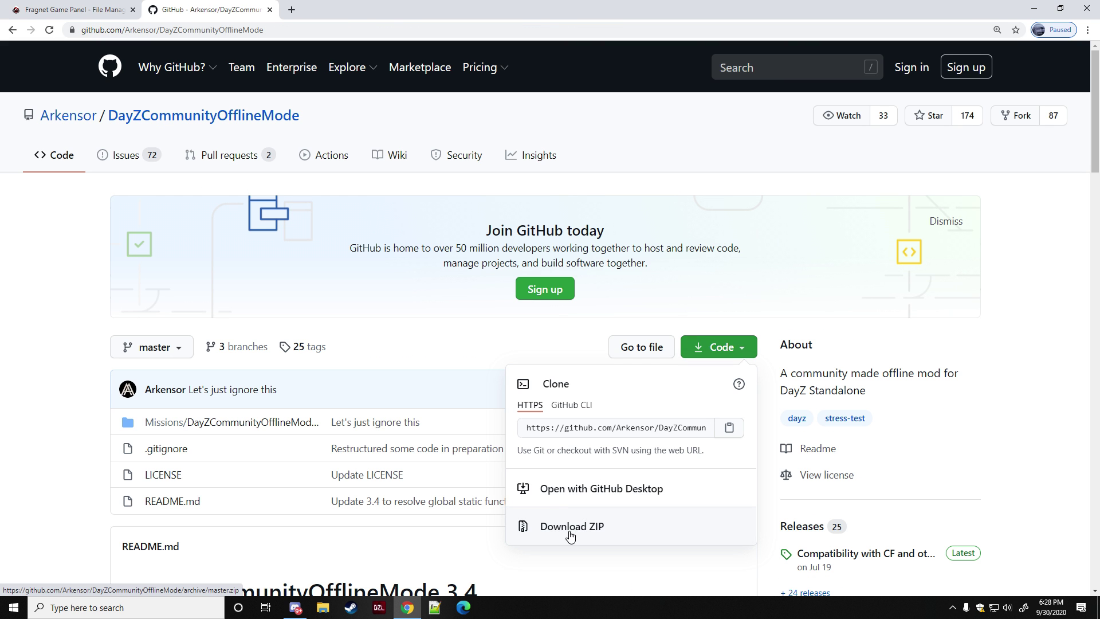
{"action": "left_click", "coordinate": [1033, 9]}
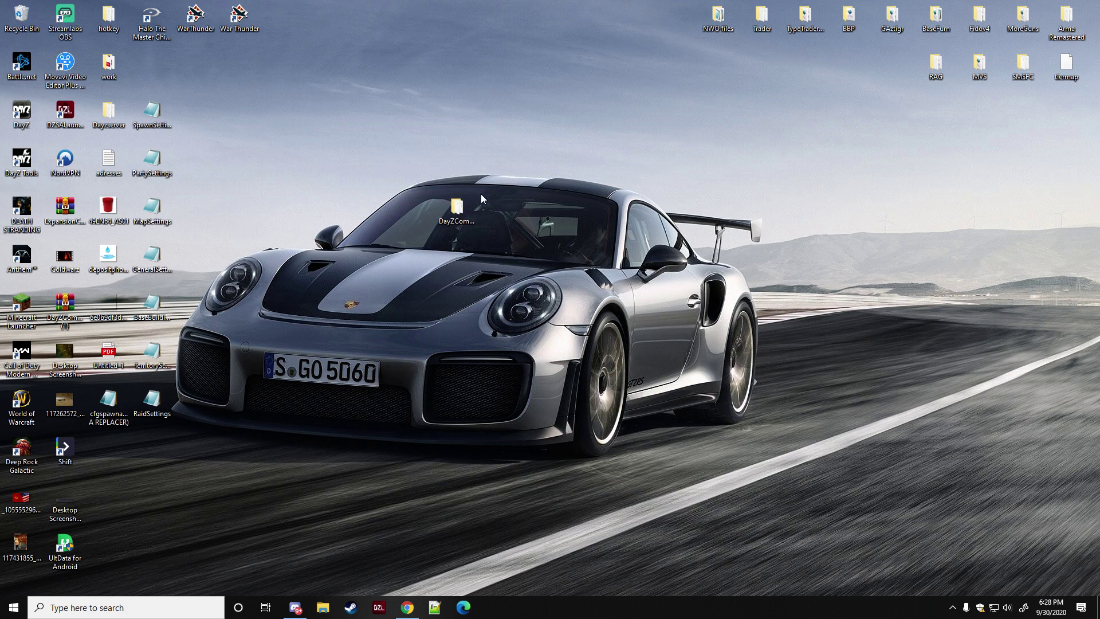
{"action": "left_click_drag", "start_coordinate": [464, 213], "coordinate": [414, 313]}
Step: In File Explorer, open C:\Program Files (x86)\Steam\steamapps\common\DayZ\Missions
{"action": "left_click", "coordinate": [323, 608]}
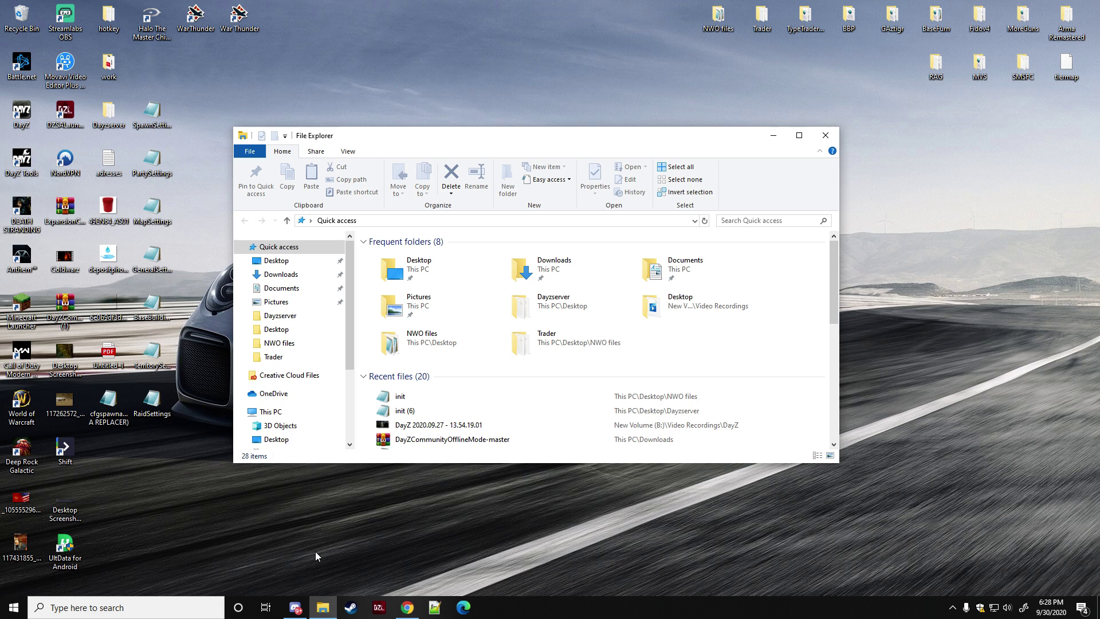
{"action": "left_click", "coordinate": [270, 411]}
{"action": "double_click", "coordinate": [573, 367]}
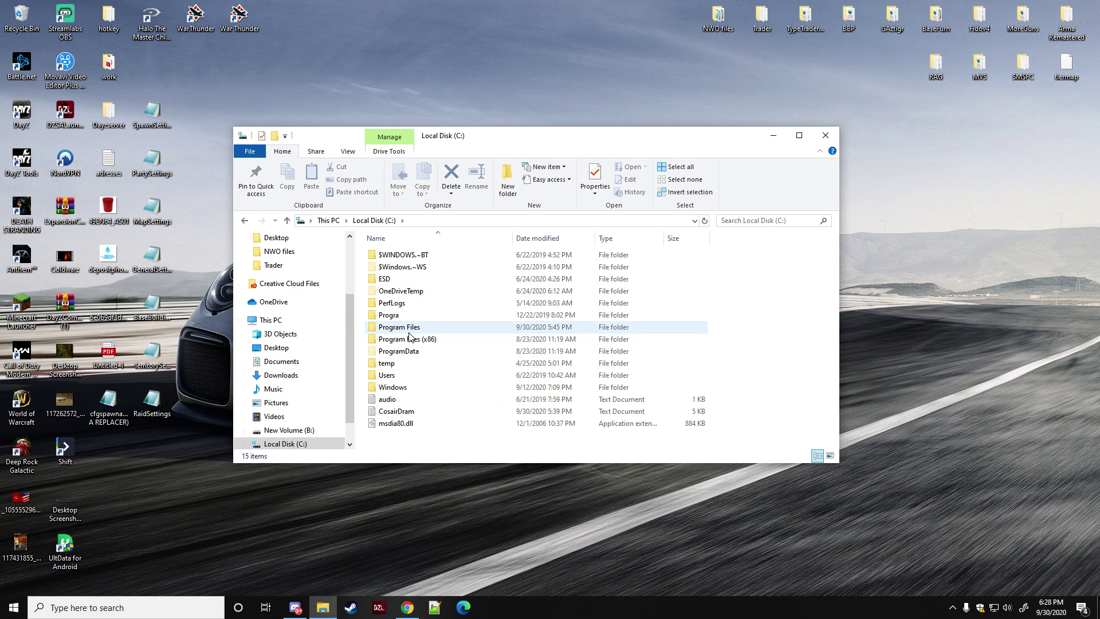
{"action": "left_click", "coordinate": [403, 328]}
{"action": "double_click", "coordinate": [411, 339]}
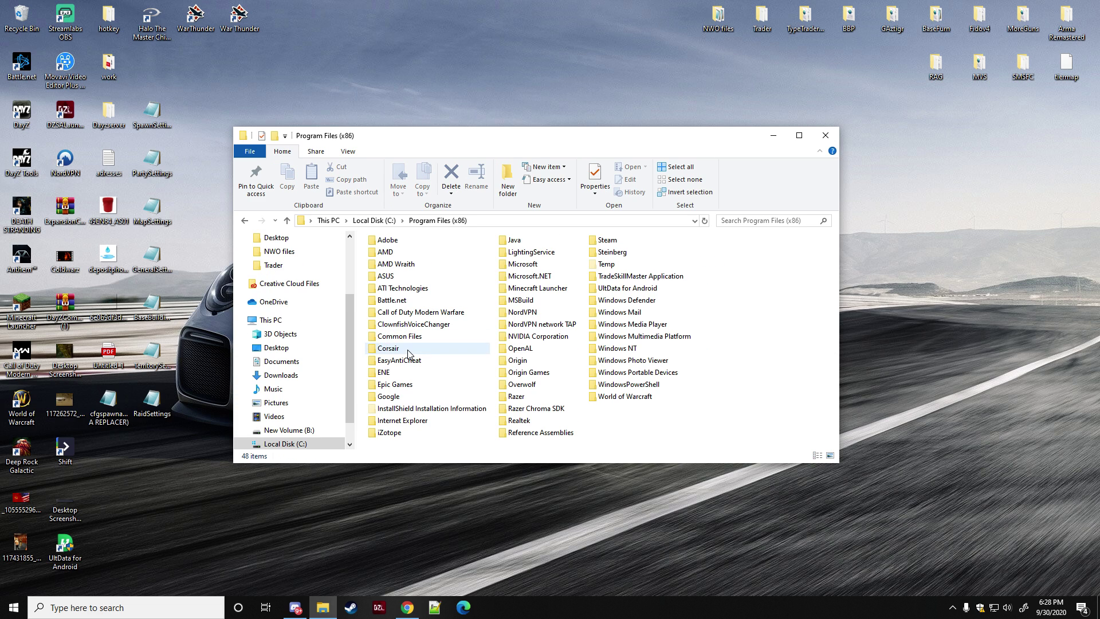
{"action": "double_click", "coordinate": [608, 239]}
{"action": "scroll", "coordinate": [410, 359], "scroll_direction": "down", "scroll_amount": 3}
{"action": "double_click", "coordinate": [413, 387]}
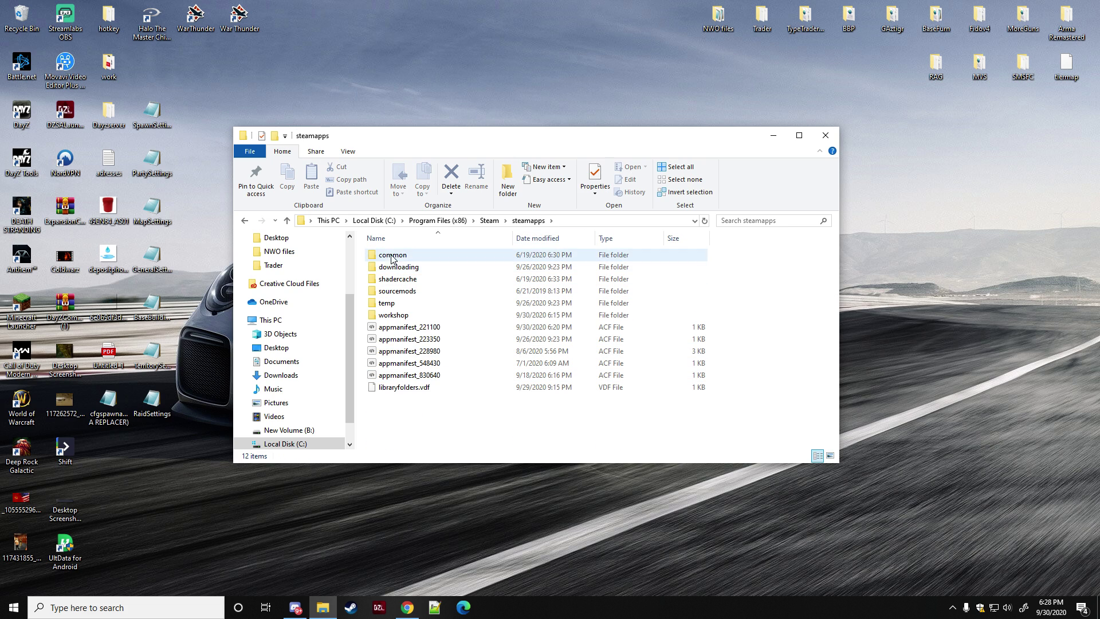
{"action": "double_click", "coordinate": [393, 254]}
{"action": "double_click", "coordinate": [395, 267]}
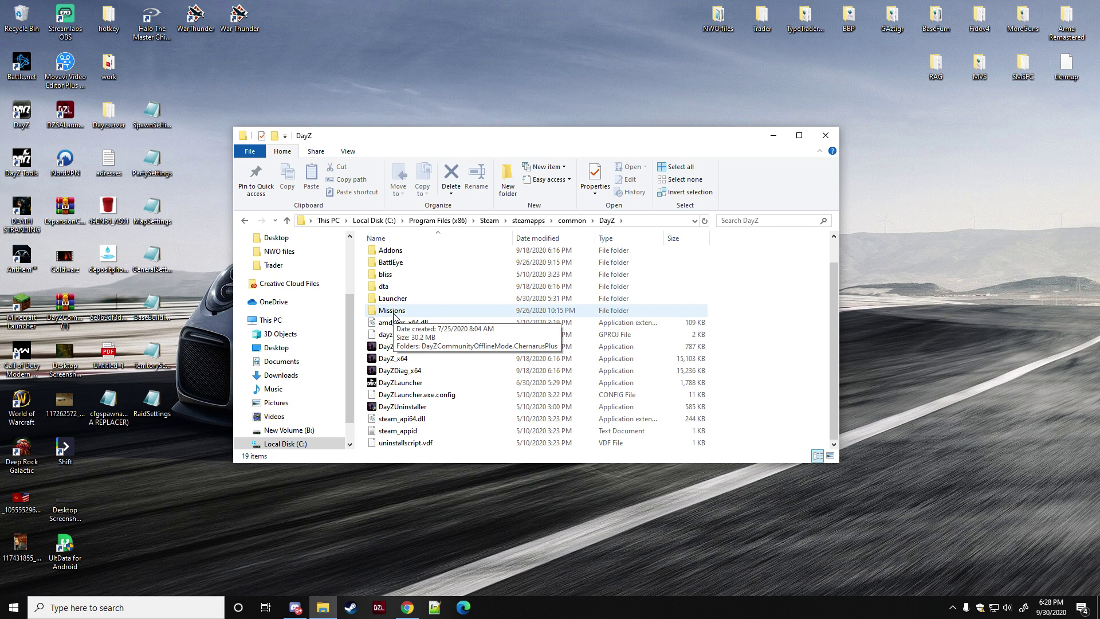
{"action": "double_click", "coordinate": [393, 311]}
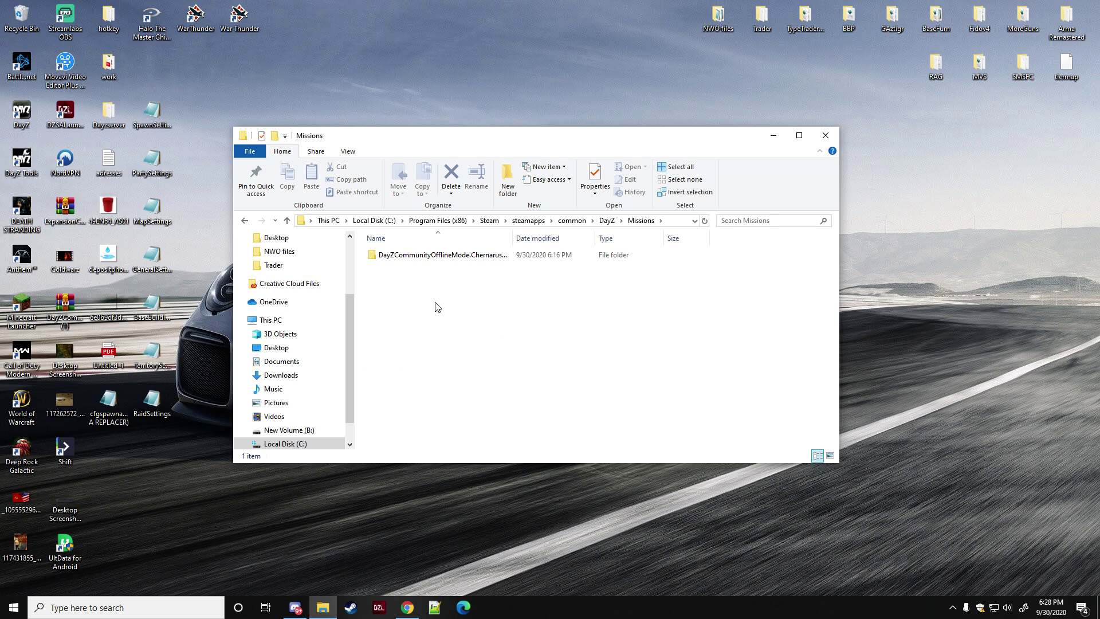
Step: Inspect the mission folder inside the desktop DayZCommunityOfflineMode-master\Missions folder alongside the game's Missions folder, and close the downloaded copy's window
{"action": "left_click_drag", "start_coordinate": [395, 141], "coordinate": [443, 317]}
{"action": "left_click_drag", "start_coordinate": [410, 259], "coordinate": [453, 120]}
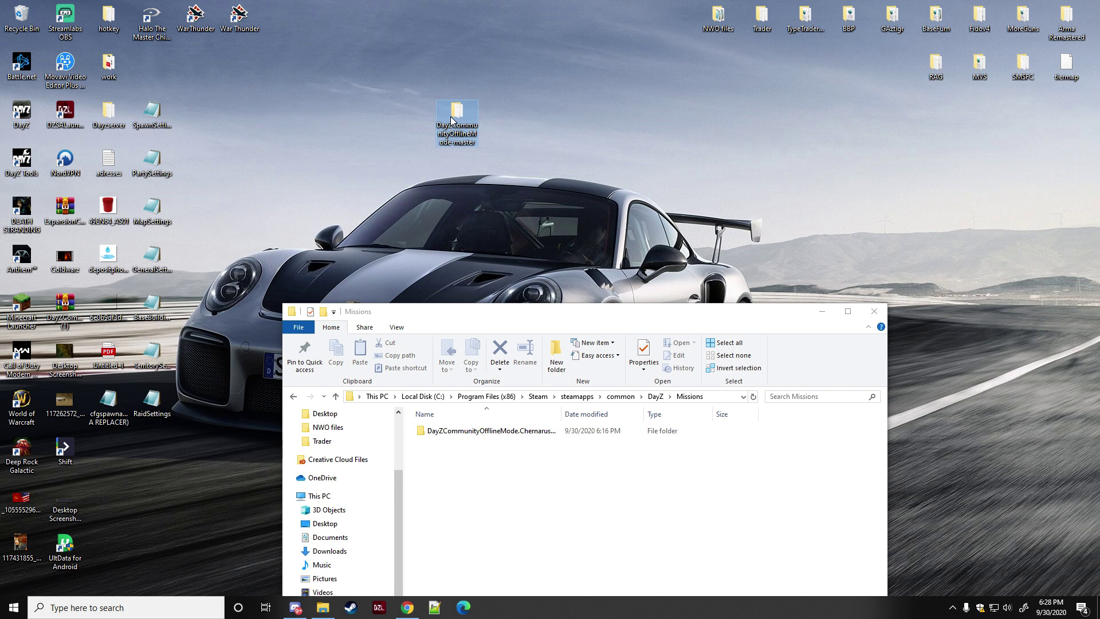
{"action": "double_click", "coordinate": [452, 120]}
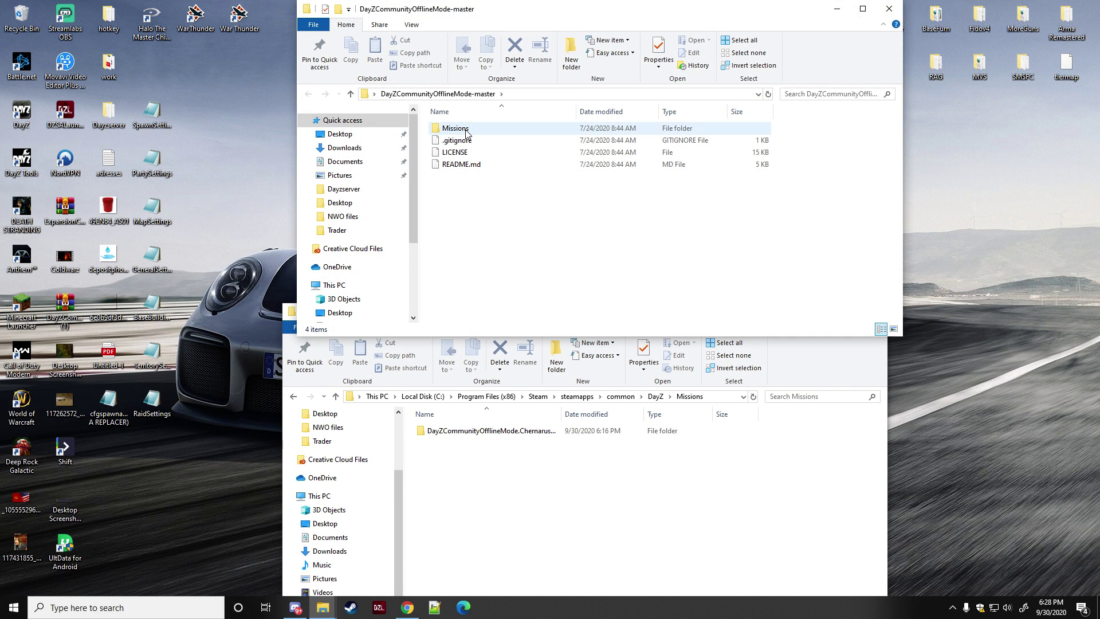
{"action": "double_click", "coordinate": [455, 128]}
{"action": "left_click", "coordinate": [470, 134]}
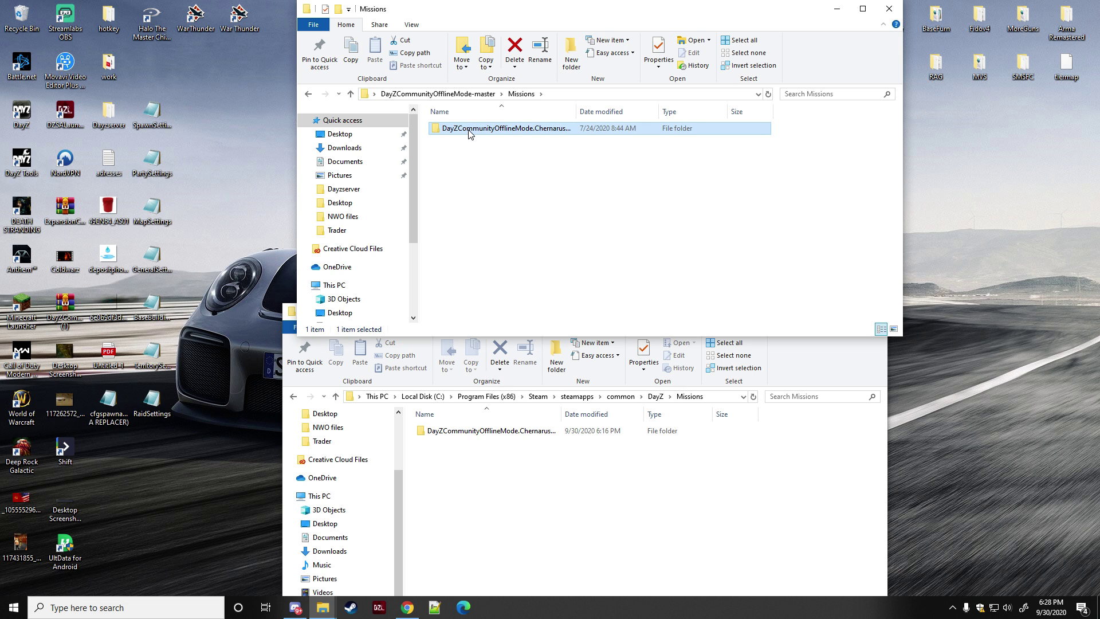
{"action": "left_click_drag", "start_coordinate": [506, 438], "coordinate": [466, 127]}
{"action": "left_click", "coordinate": [882, 7]}
{"action": "left_click_drag", "start_coordinate": [725, 307], "coordinate": [673, 188]}
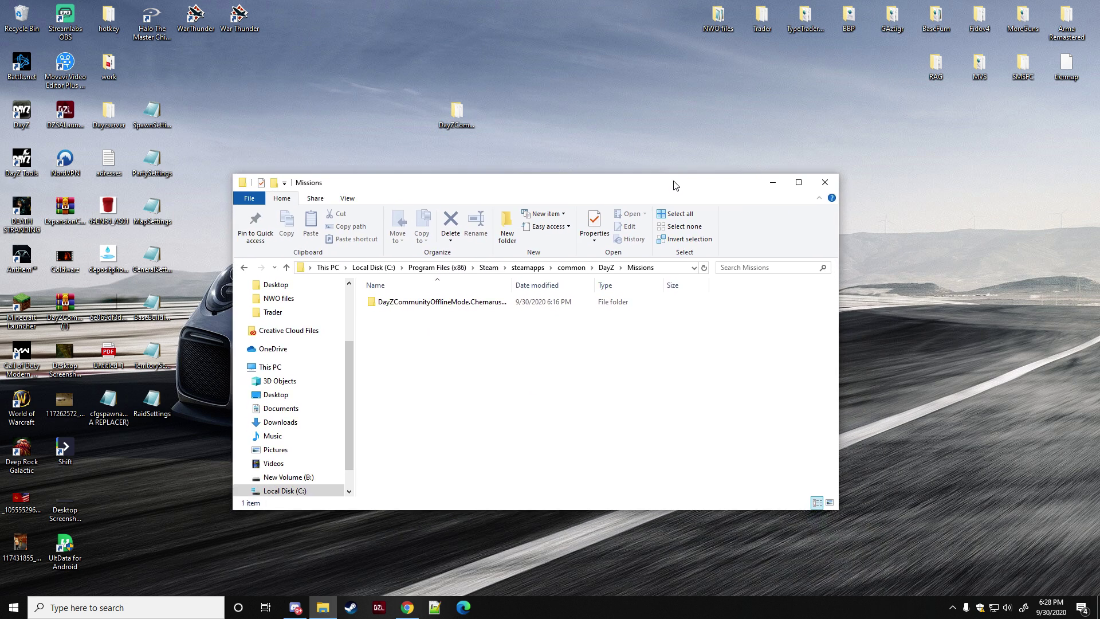
{"action": "double_click", "coordinate": [403, 300]}
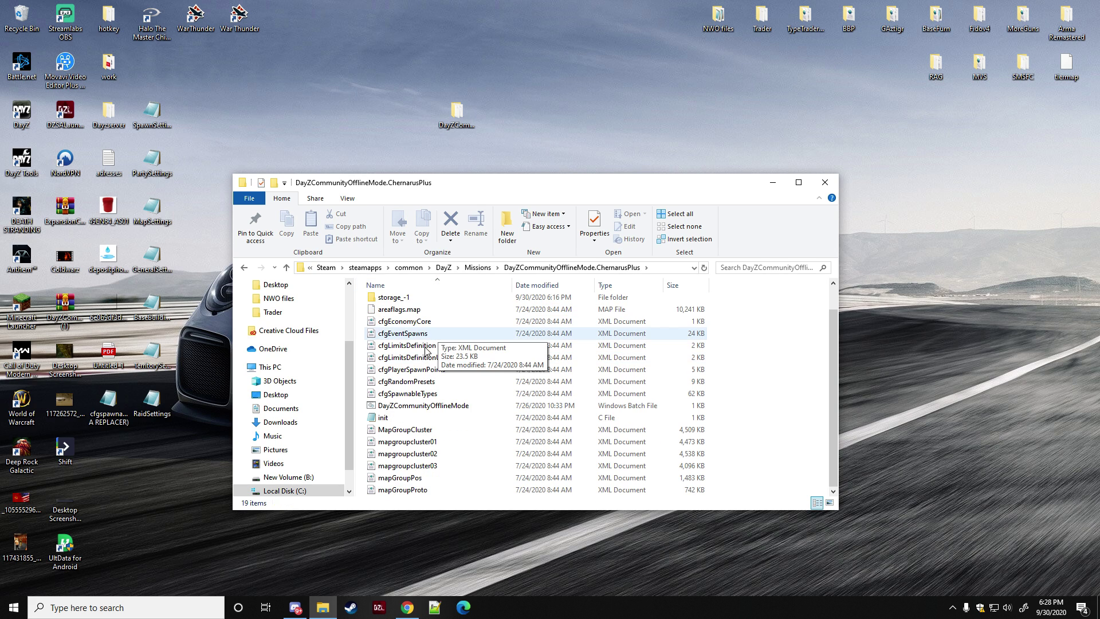
{"action": "right_click", "coordinate": [397, 408]}
{"action": "left_click", "coordinate": [189, 217]}
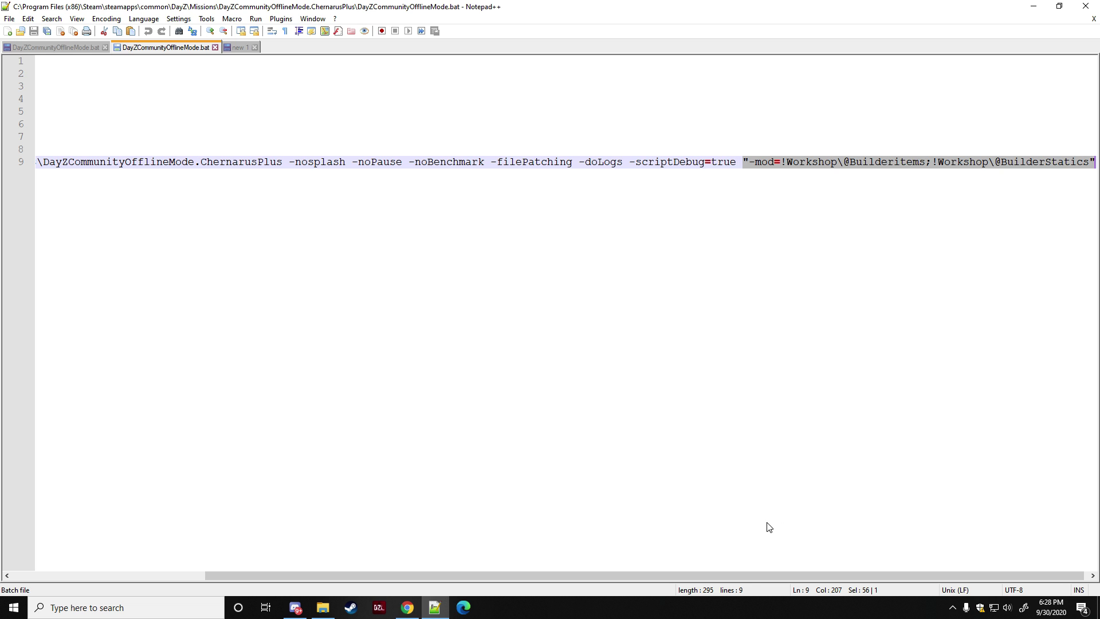
{"action": "left_click", "coordinate": [775, 167]}
{"action": "left_click_drag", "start_coordinate": [743, 161], "coordinate": [1078, 172]}
{"action": "left_click", "coordinate": [1033, 6]}
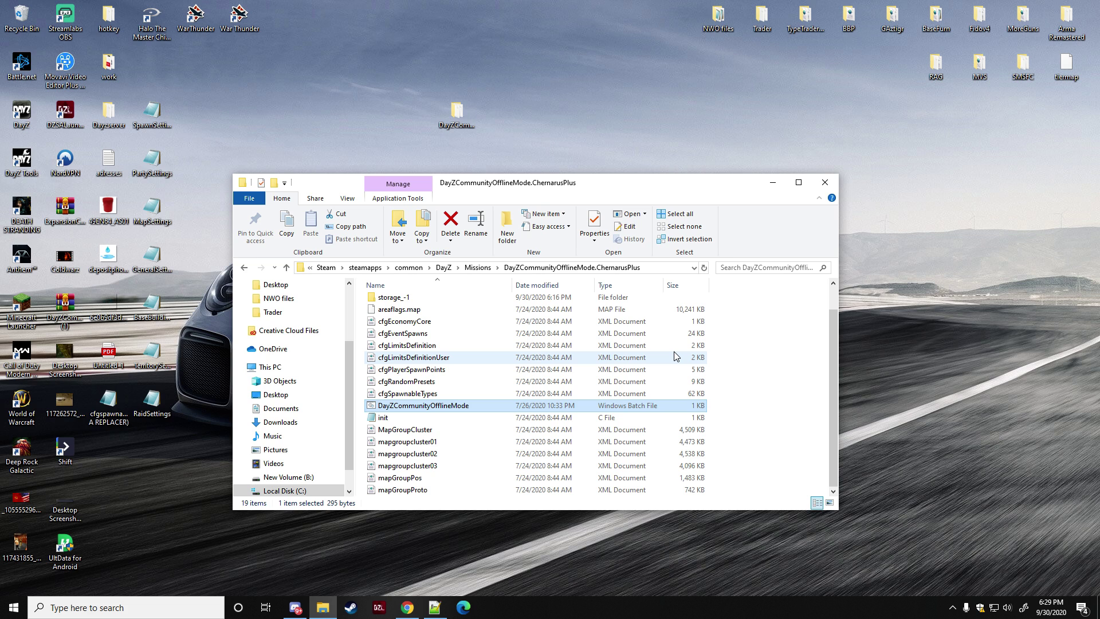
Step: Switch to Steam and show the Workshop page of the BuilderStatics mod
{"action": "left_click", "coordinate": [773, 183]}
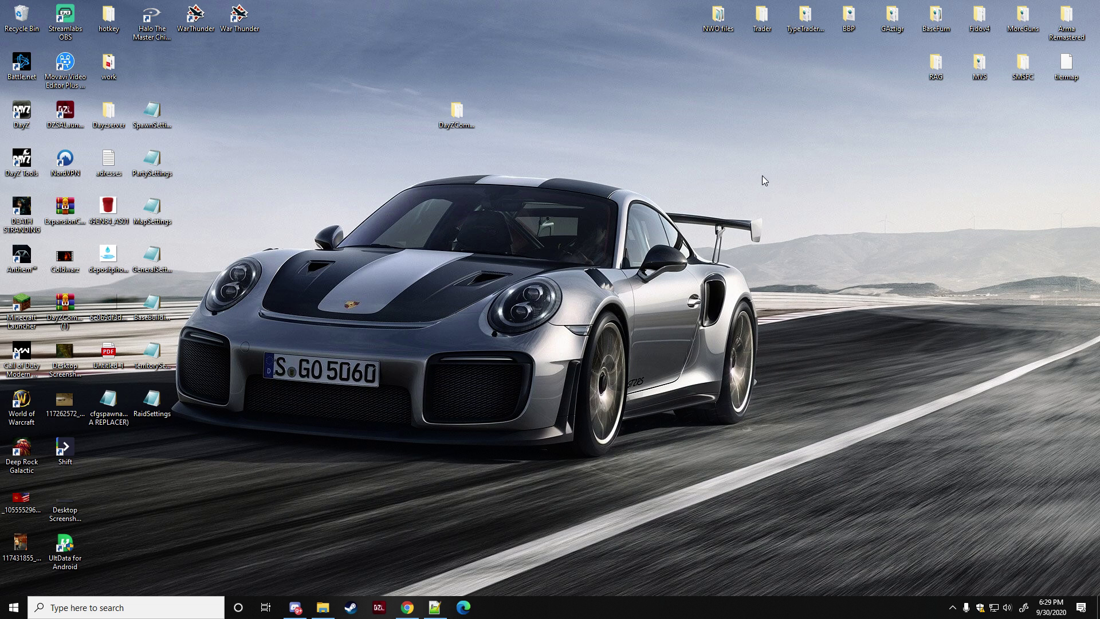
{"action": "left_click", "coordinate": [351, 608]}
{"action": "left_click", "coordinate": [11, 32]}
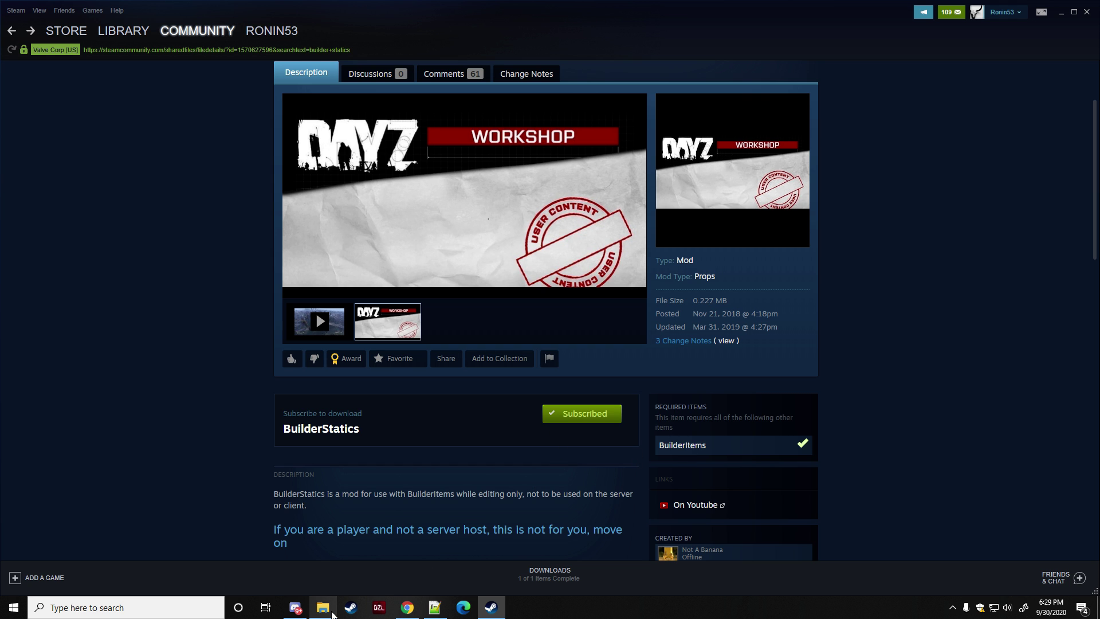
Step: Return to File Explorer and open the DayZ game folder's !Workshop folder to view its mod folders
{"action": "left_click", "coordinate": [367, 573]}
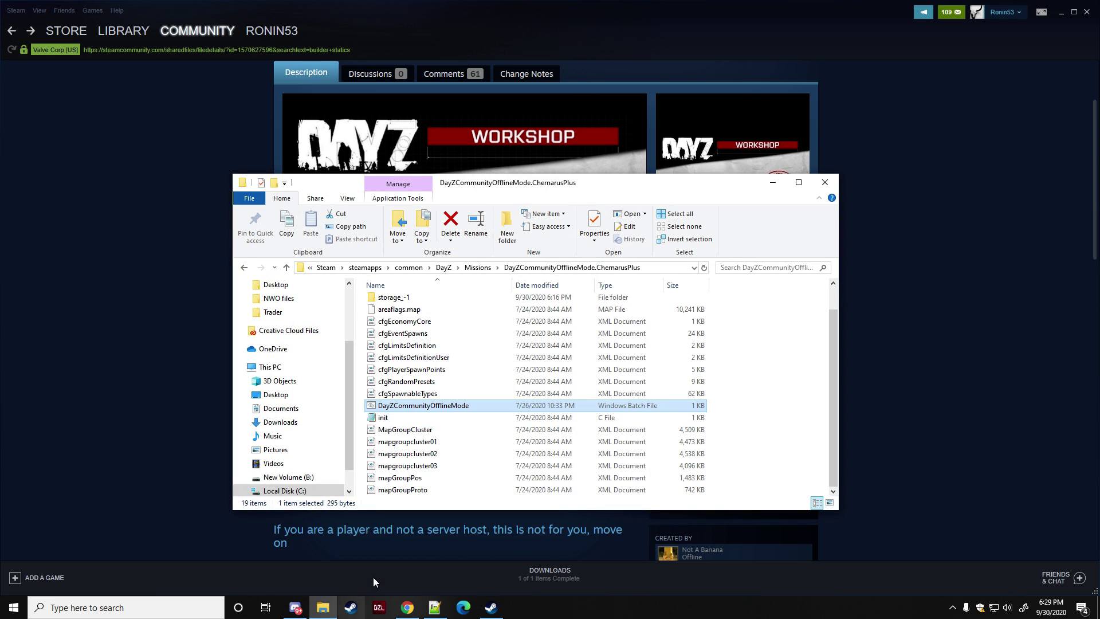
{"action": "left_click", "coordinate": [286, 267]}
{"action": "left_click", "coordinate": [287, 267]}
{"action": "left_click", "coordinate": [287, 268]}
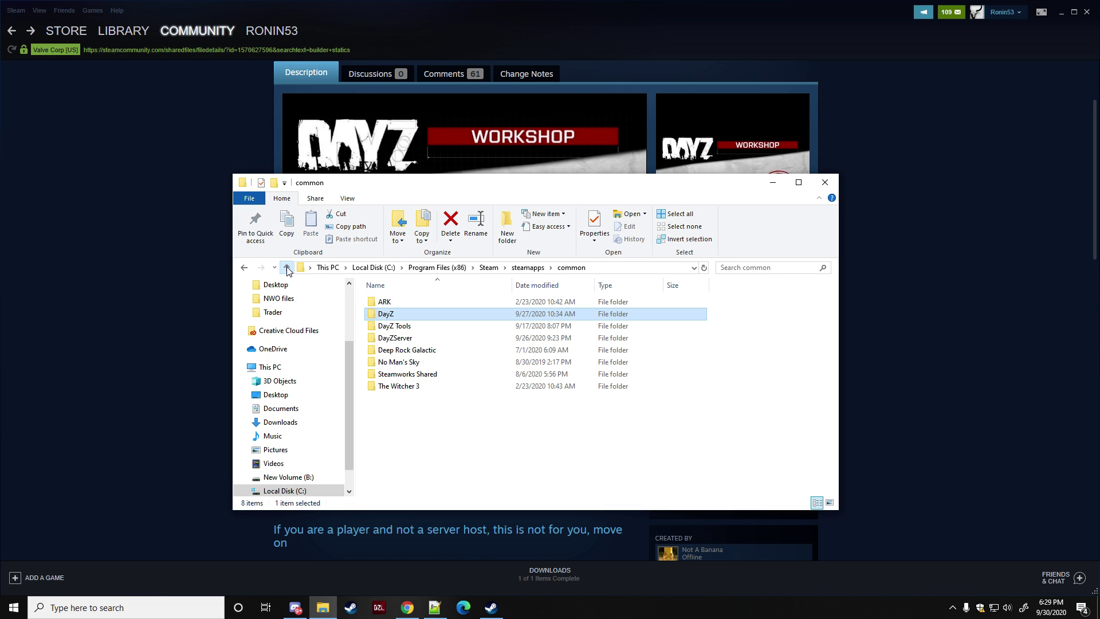
{"action": "left_click", "coordinate": [286, 268]}
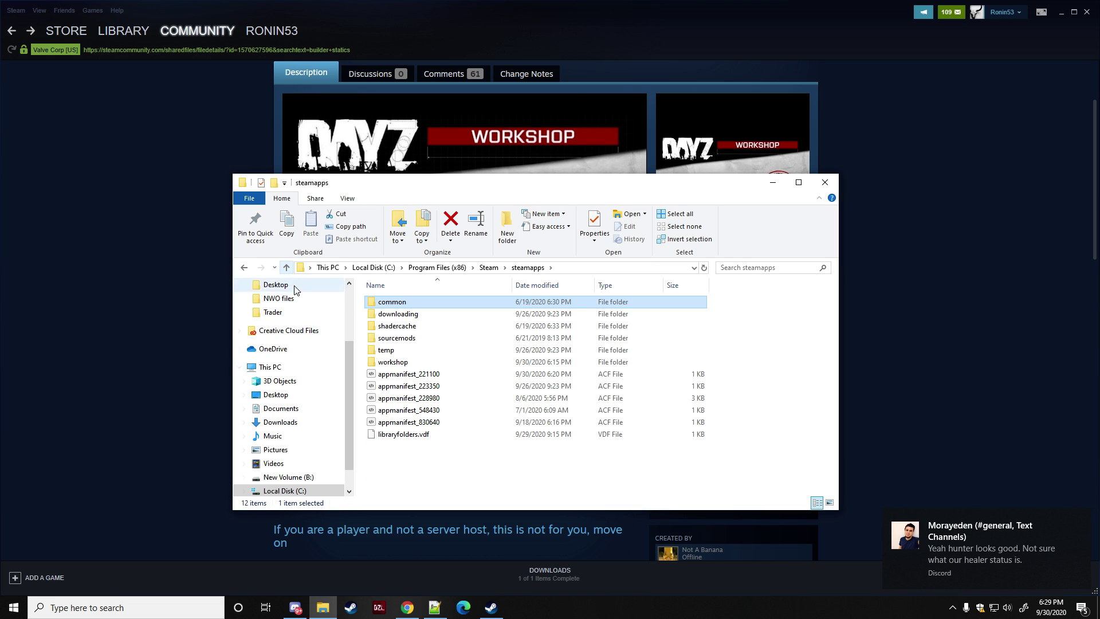
{"action": "double_click", "coordinate": [391, 302]}
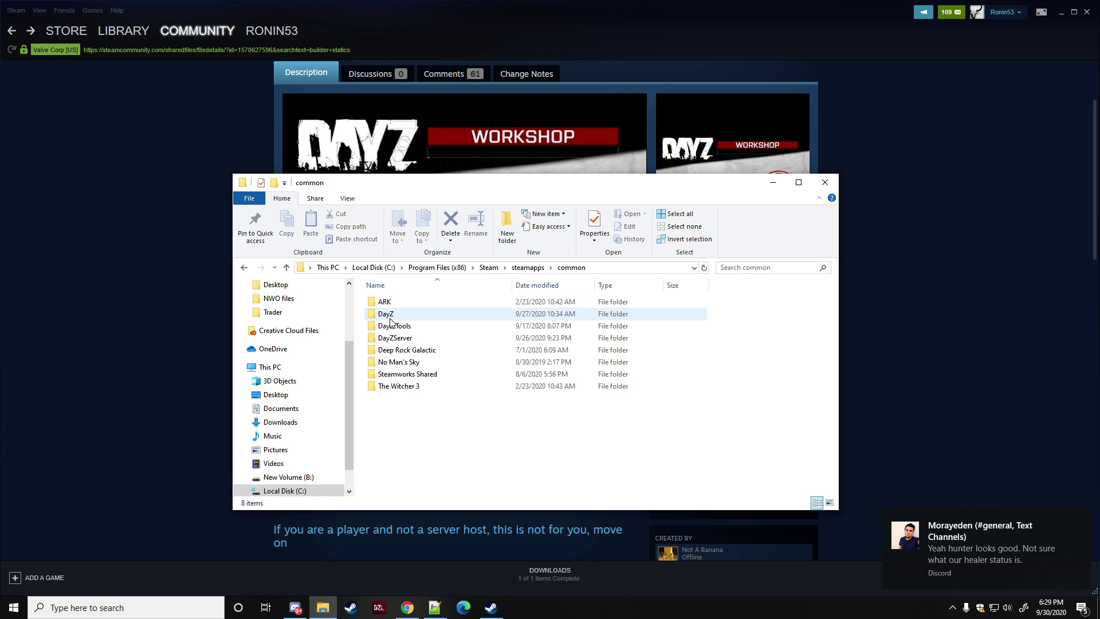
{"action": "double_click", "coordinate": [392, 314]}
{"action": "left_click", "coordinate": [400, 320]}
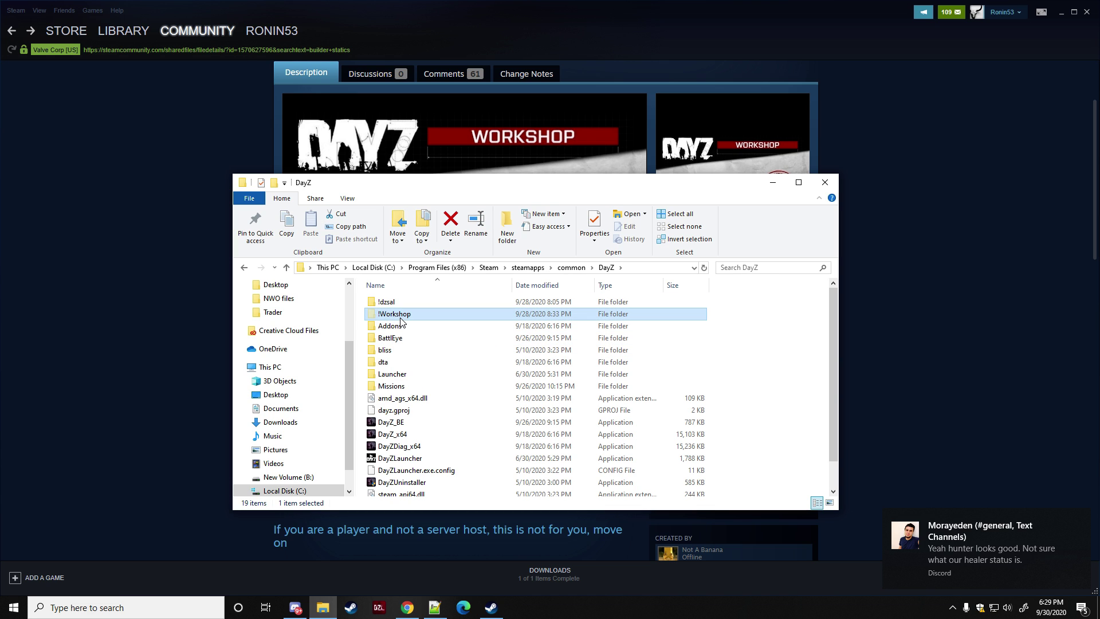
{"action": "double_click", "coordinate": [400, 316]}
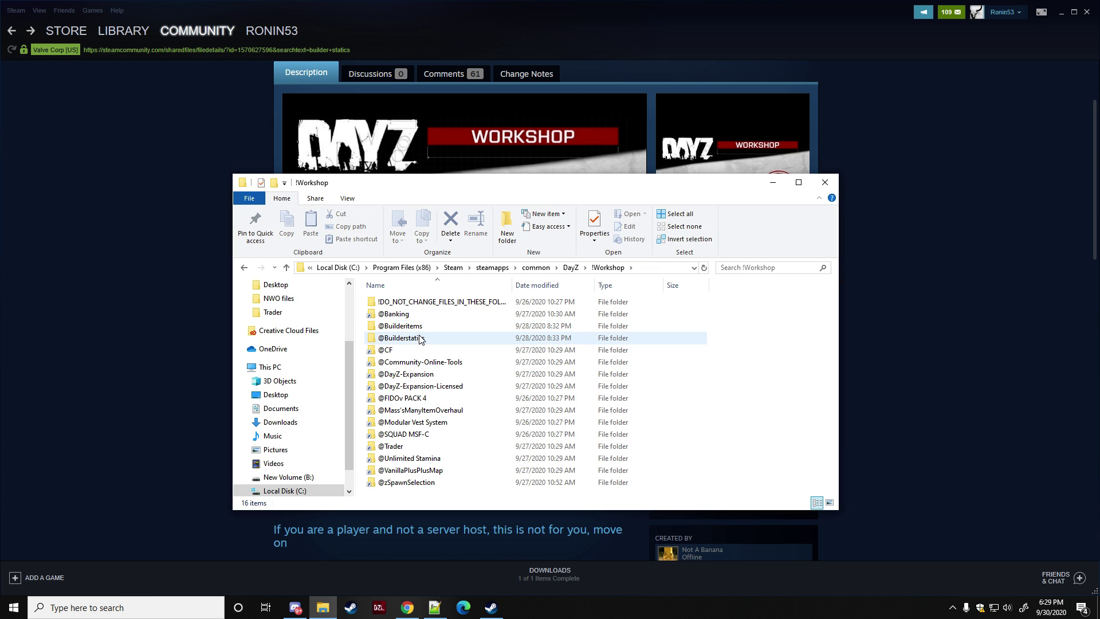
Step: Go back up to steamapps and open the workshop\content\221100 folder containing the downloaded mods
{"action": "left_click", "coordinate": [287, 268]}
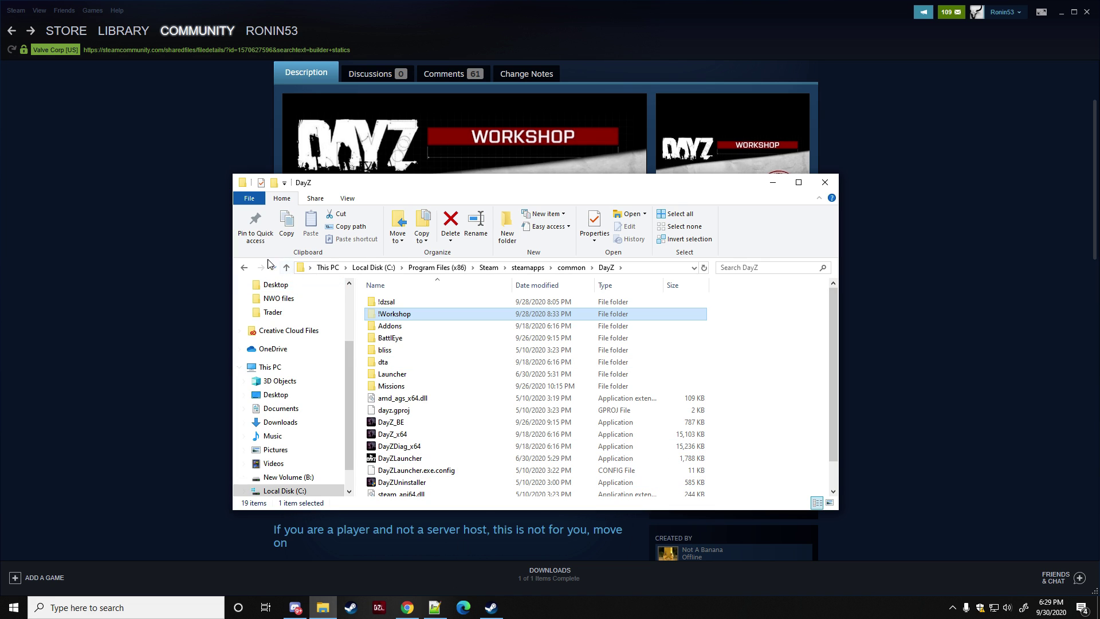
{"action": "left_click", "coordinate": [287, 268]}
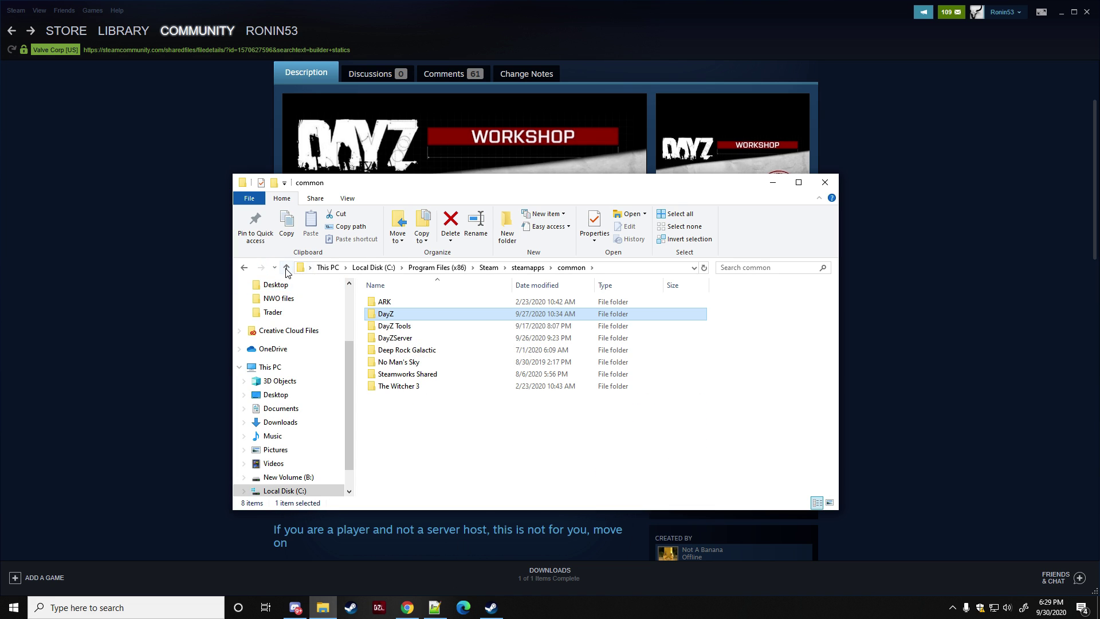
{"action": "left_click", "coordinate": [287, 268]}
{"action": "left_click", "coordinate": [389, 367]}
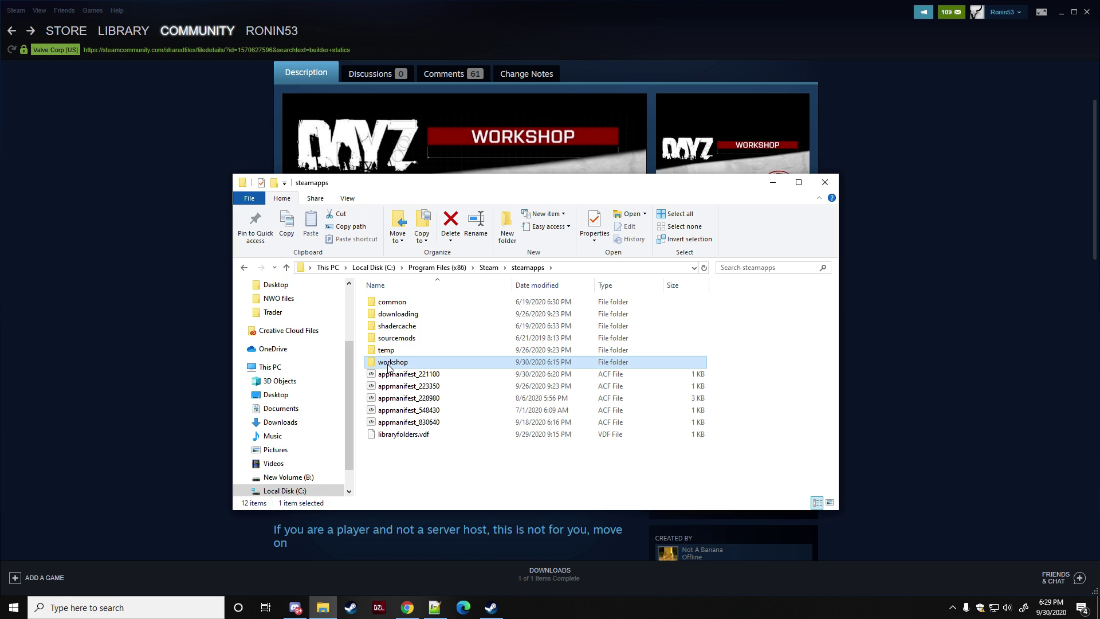
{"action": "double_click", "coordinate": [389, 364]}
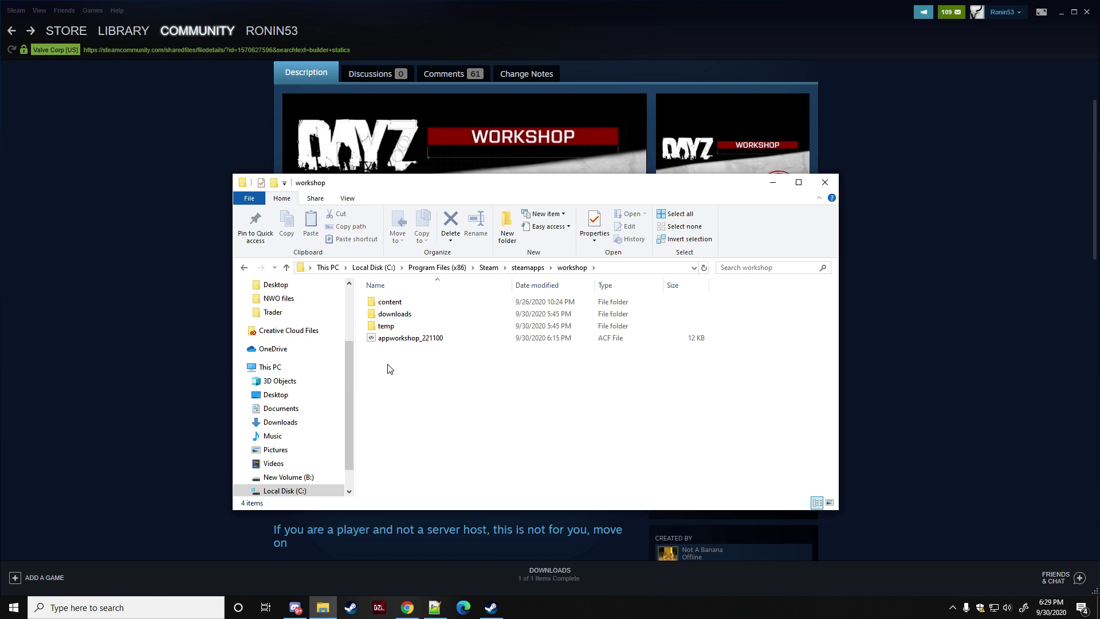
{"action": "double_click", "coordinate": [405, 302]}
{"action": "double_click", "coordinate": [389, 304]}
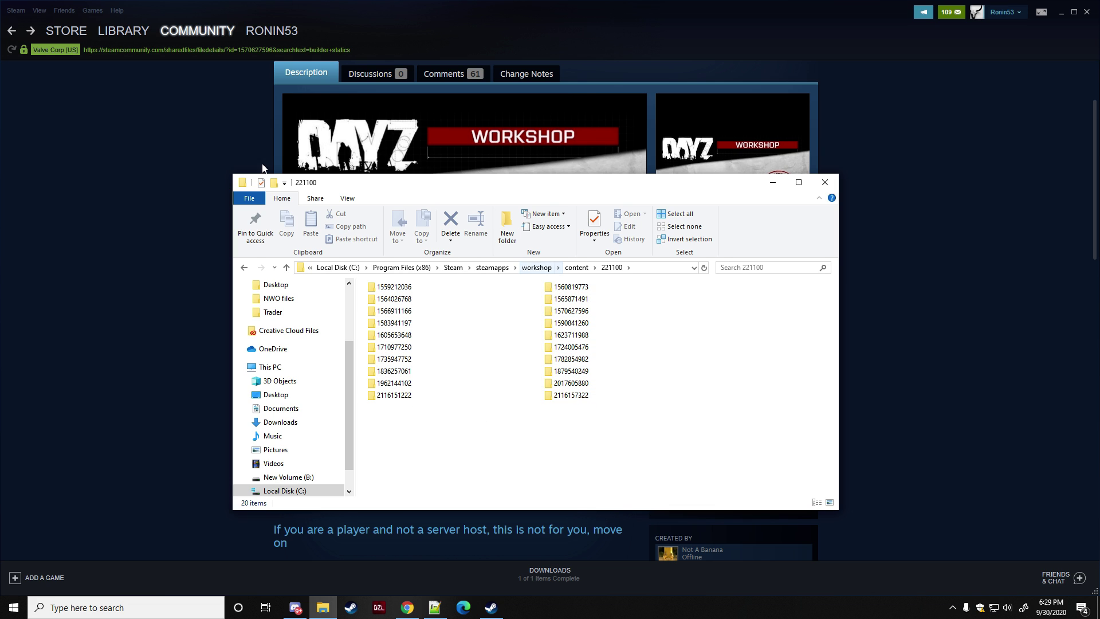
Step: In Steam, identify the Workshop IDs of BuilderStatics and its required item BuilderItems from their page addresses
{"action": "left_click", "coordinate": [205, 143]}
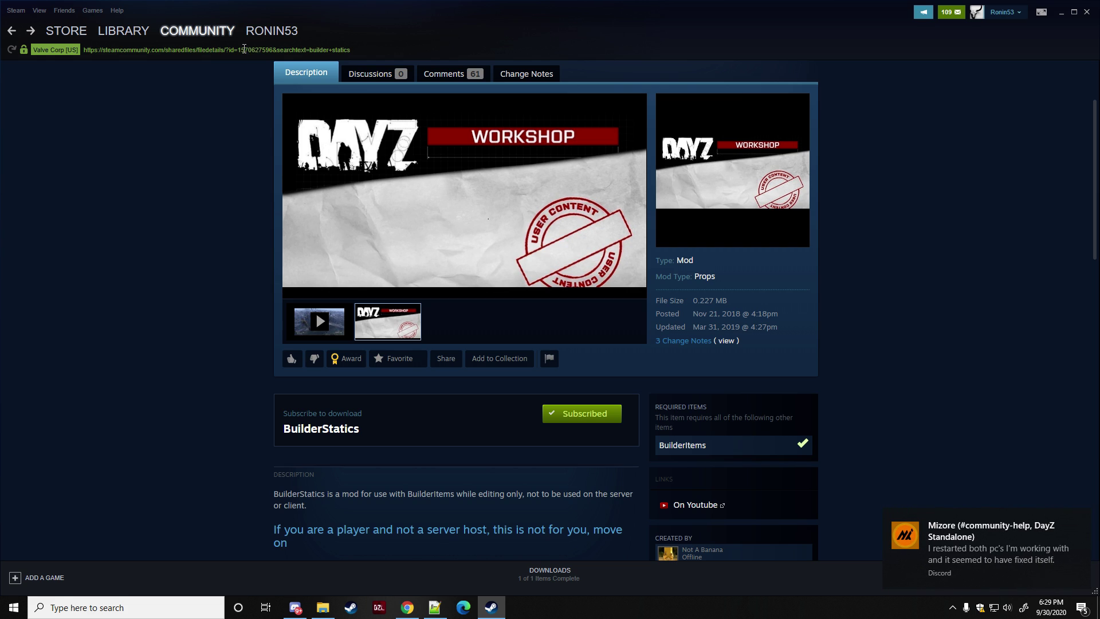
{"action": "left_click_drag", "start_coordinate": [240, 50], "coordinate": [265, 55]}
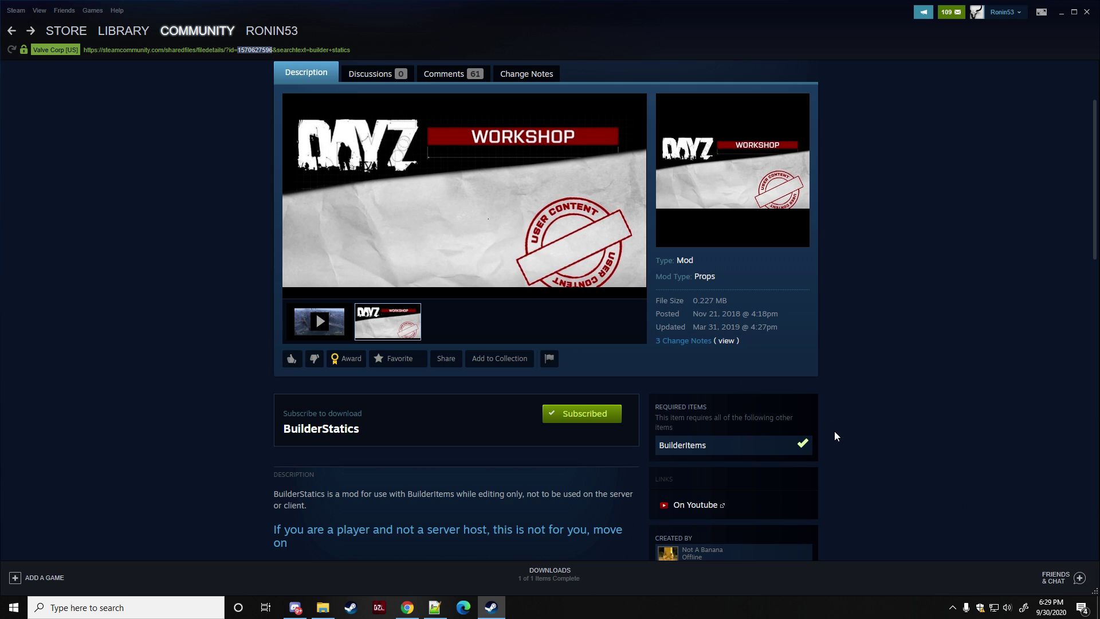
{"action": "left_click", "coordinate": [682, 446]}
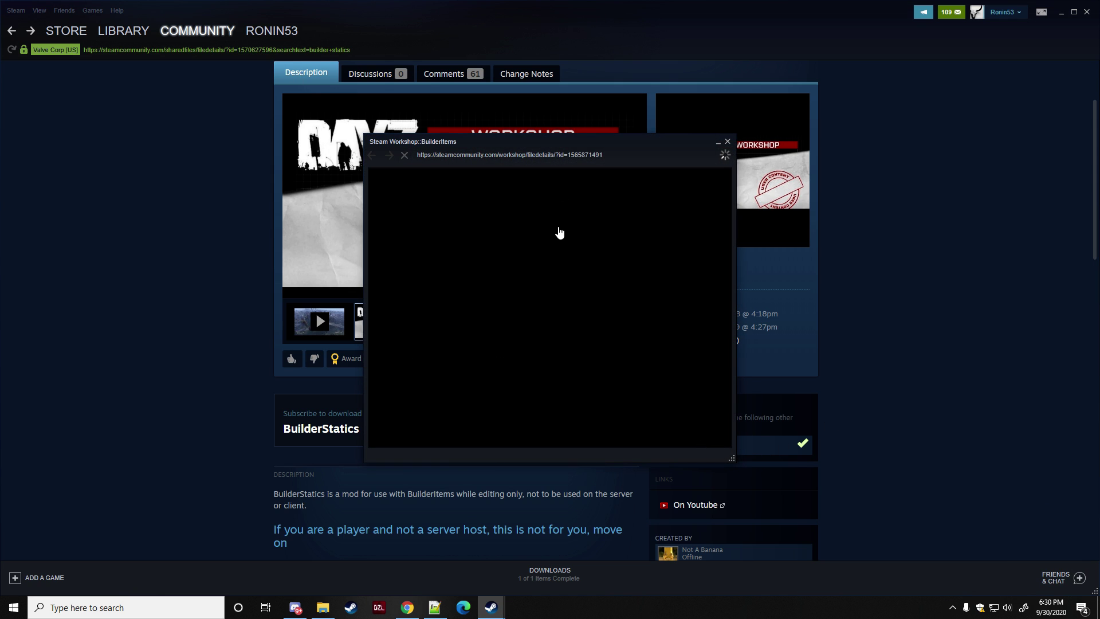
{"action": "left_click_drag", "start_coordinate": [646, 162], "coordinate": [633, 158]}
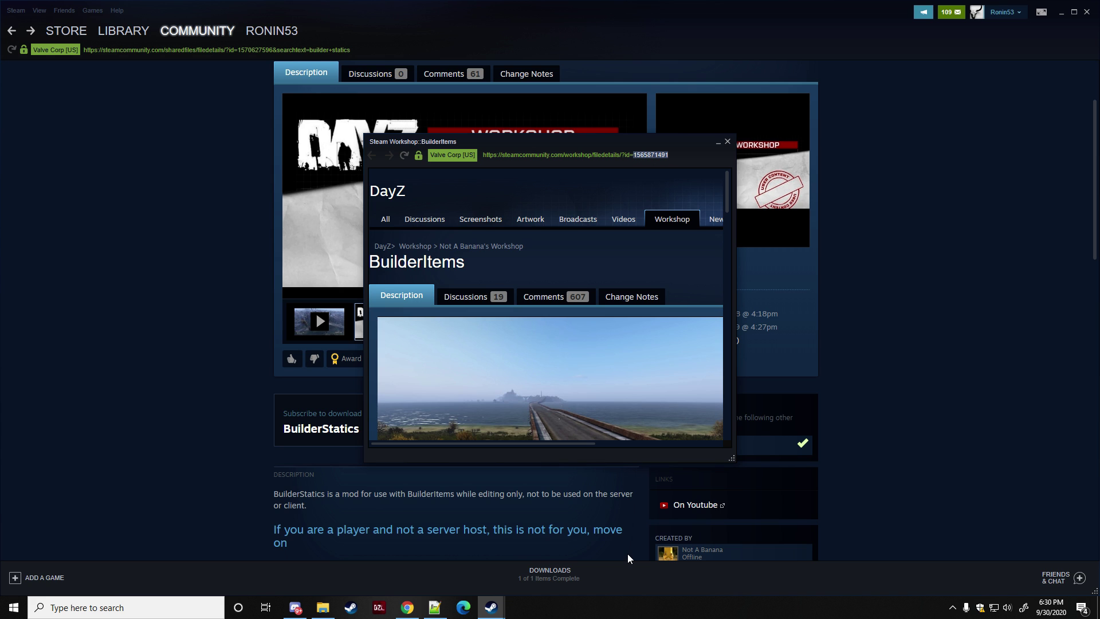
{"action": "left_click", "coordinate": [322, 607]}
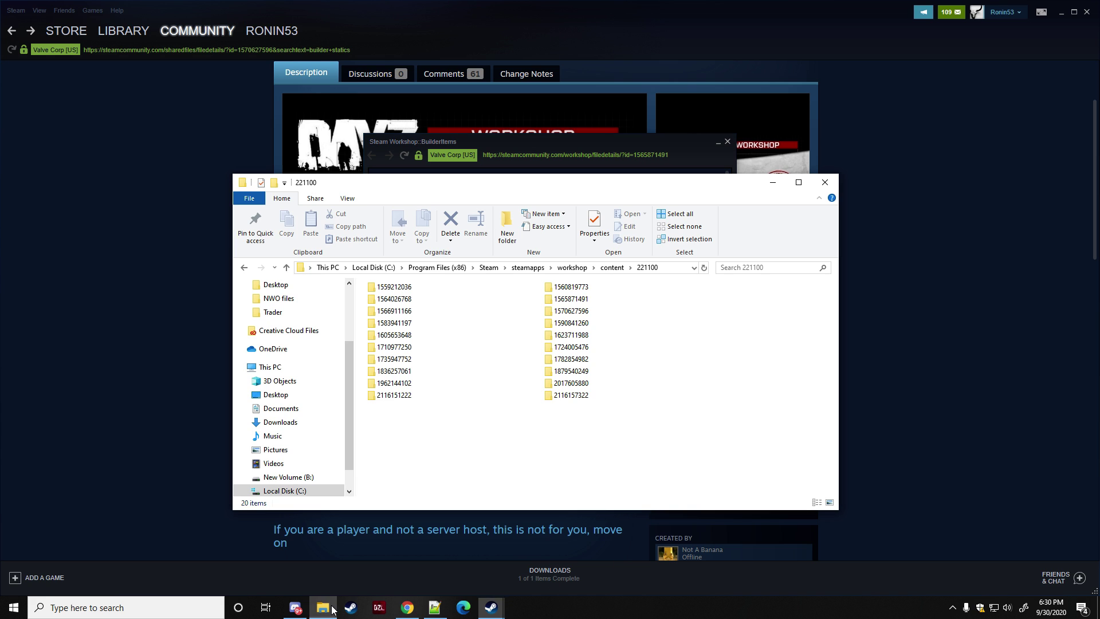
{"action": "double_click", "coordinate": [578, 299]}
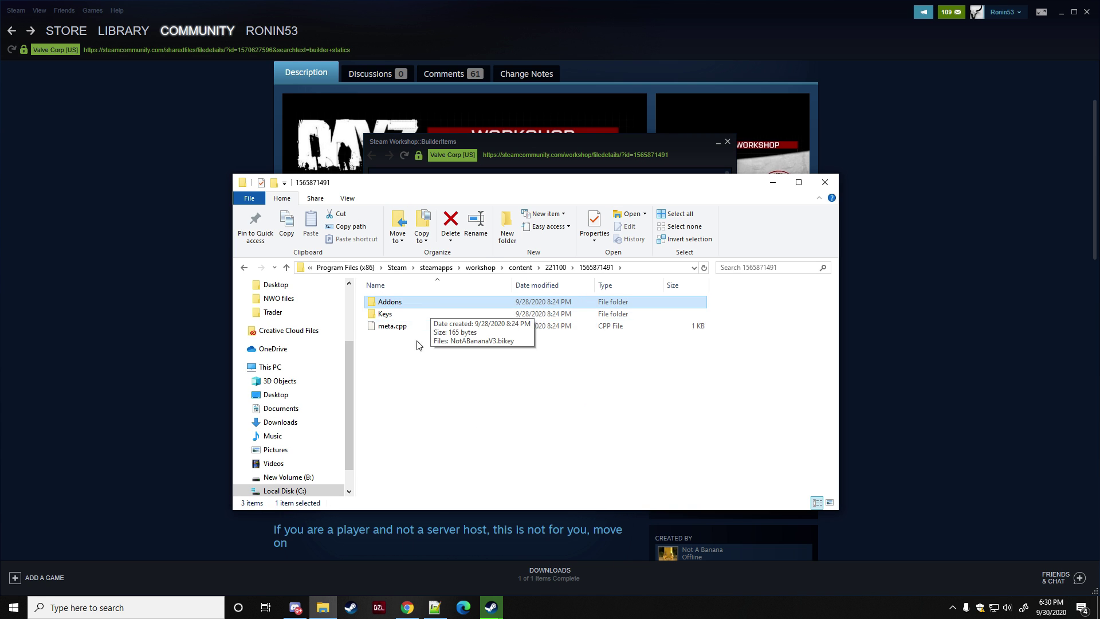
{"action": "left_click", "coordinate": [287, 268]}
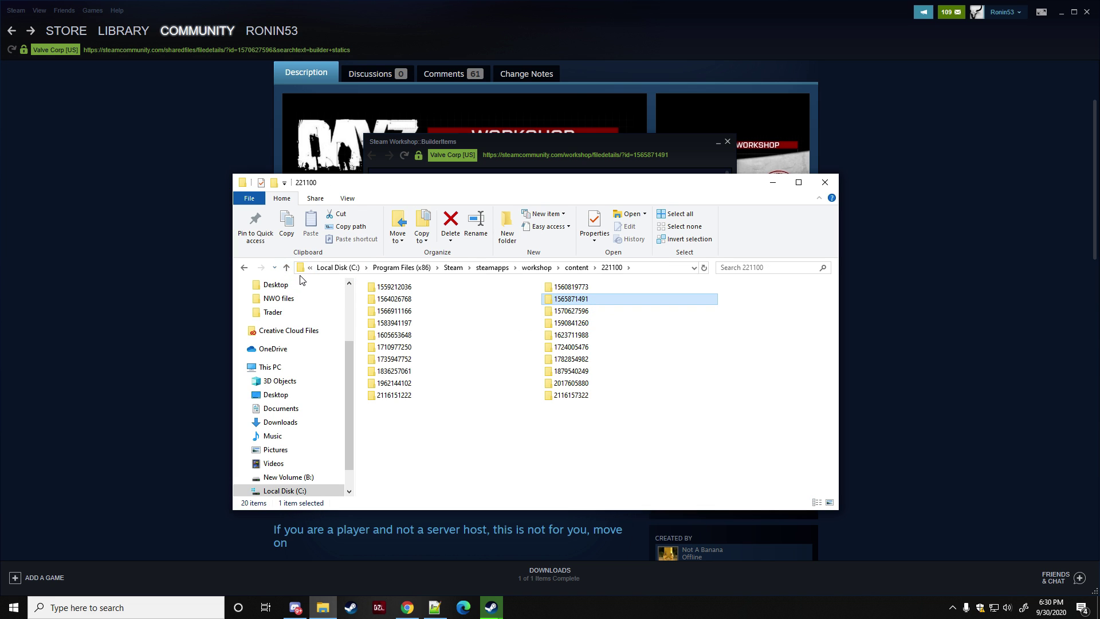
{"action": "left_click", "coordinate": [287, 268]}
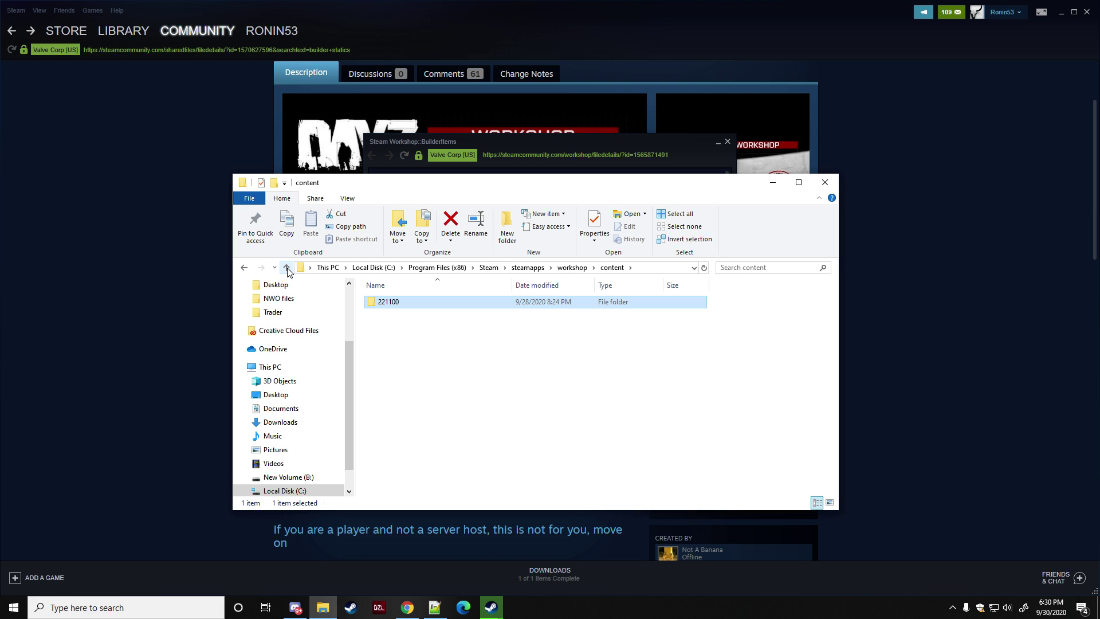
{"action": "left_click", "coordinate": [287, 269]}
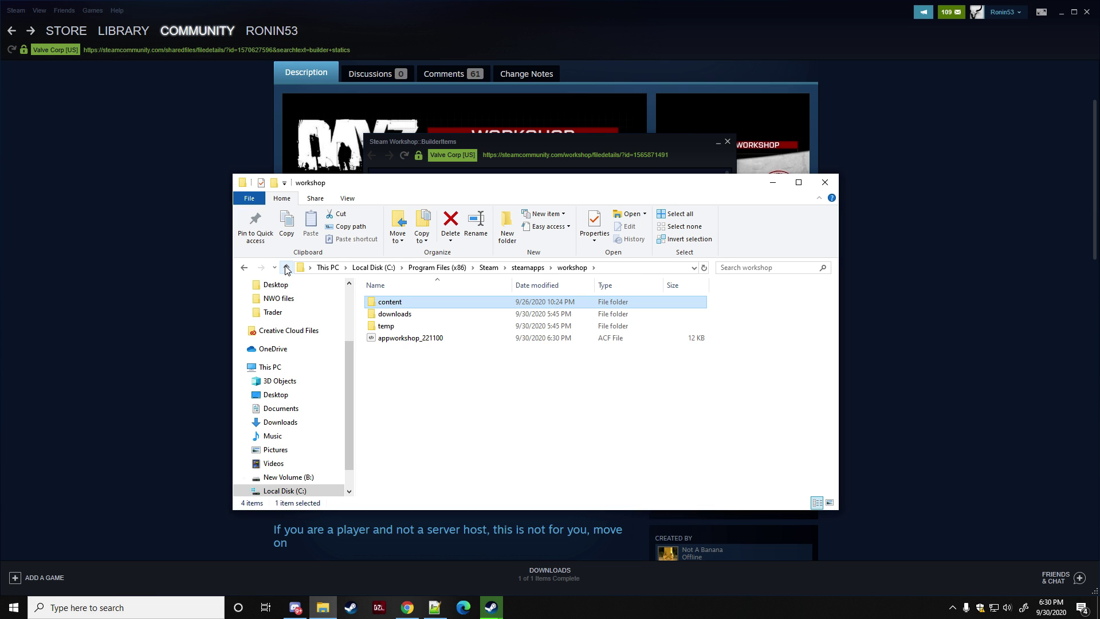
{"action": "left_click", "coordinate": [287, 268]}
{"action": "double_click", "coordinate": [392, 302]}
{"action": "double_click", "coordinate": [393, 314]}
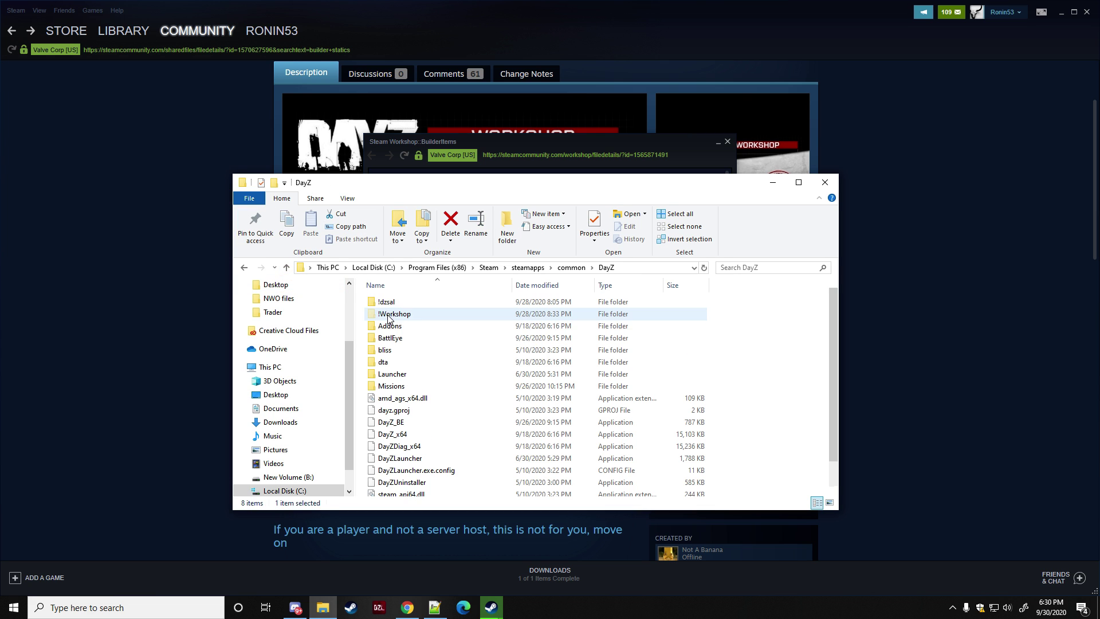
{"action": "double_click", "coordinate": [401, 315]}
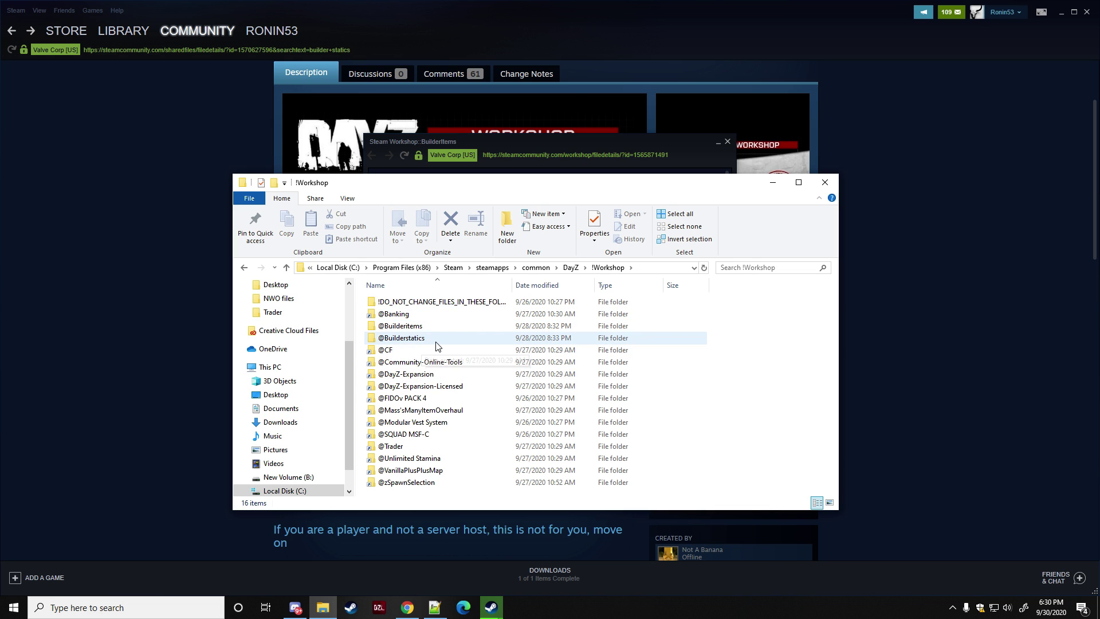
Step: Close the File Explorer windows, the BuilderItems Workshop window and Steam to return to the desktop
{"action": "left_click", "coordinate": [825, 183]}
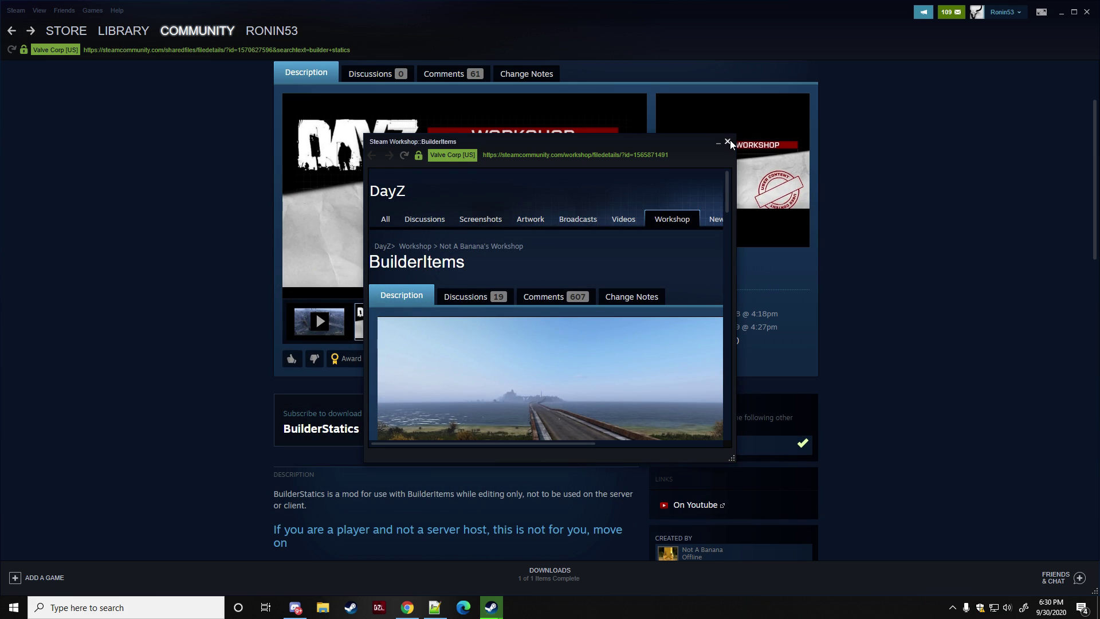
{"action": "left_click", "coordinate": [728, 142]}
{"action": "left_click", "coordinate": [1087, 11]}
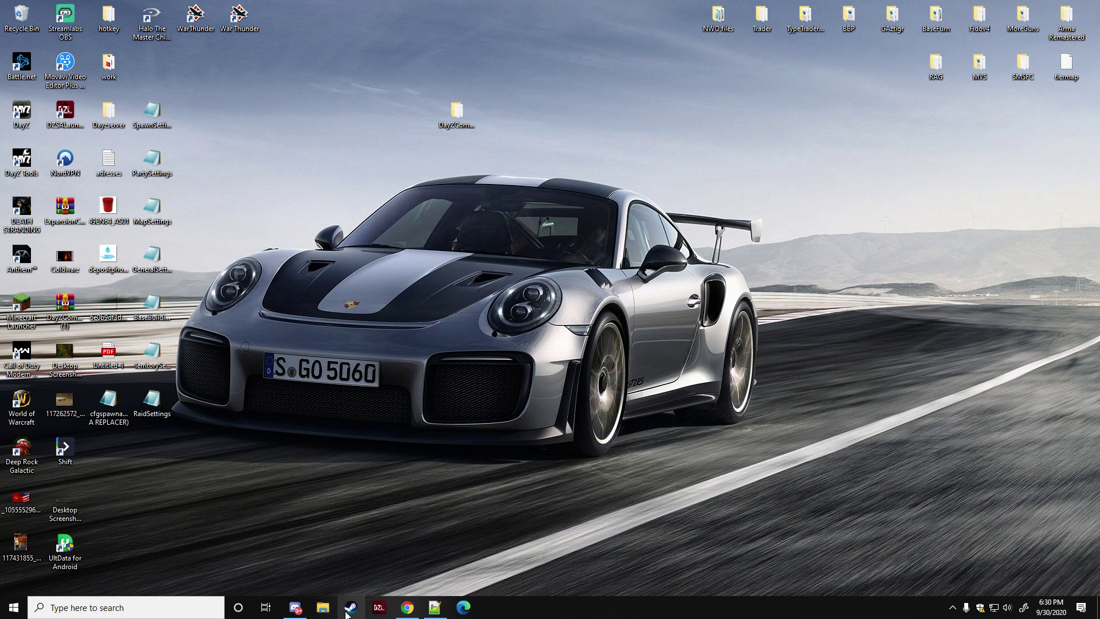
{"action": "left_click", "coordinate": [322, 607]}
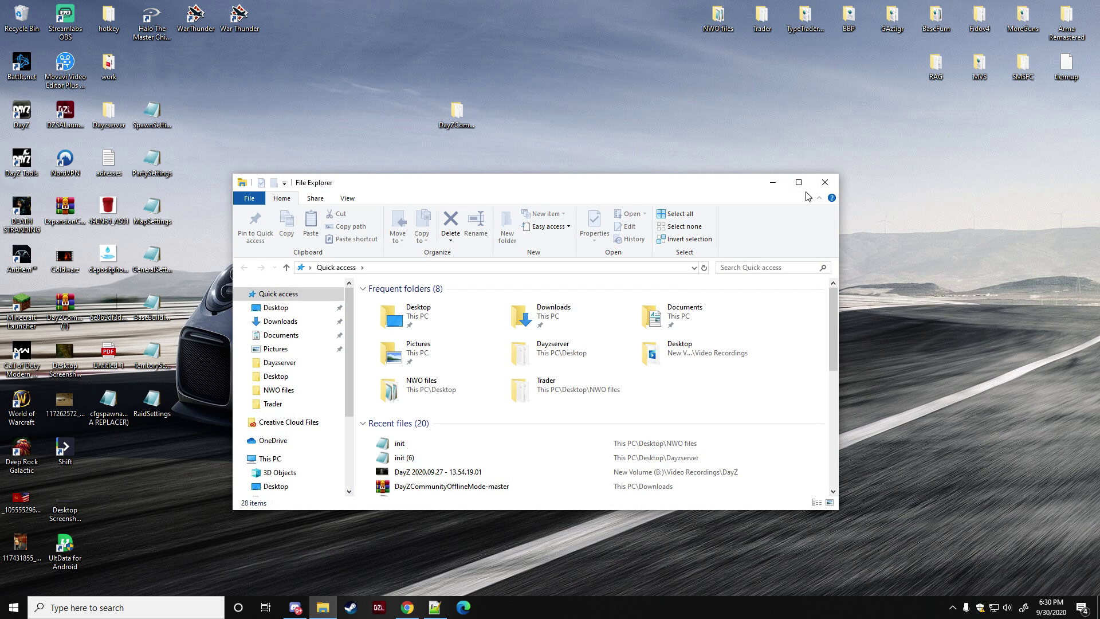
{"action": "left_click", "coordinate": [824, 182]}
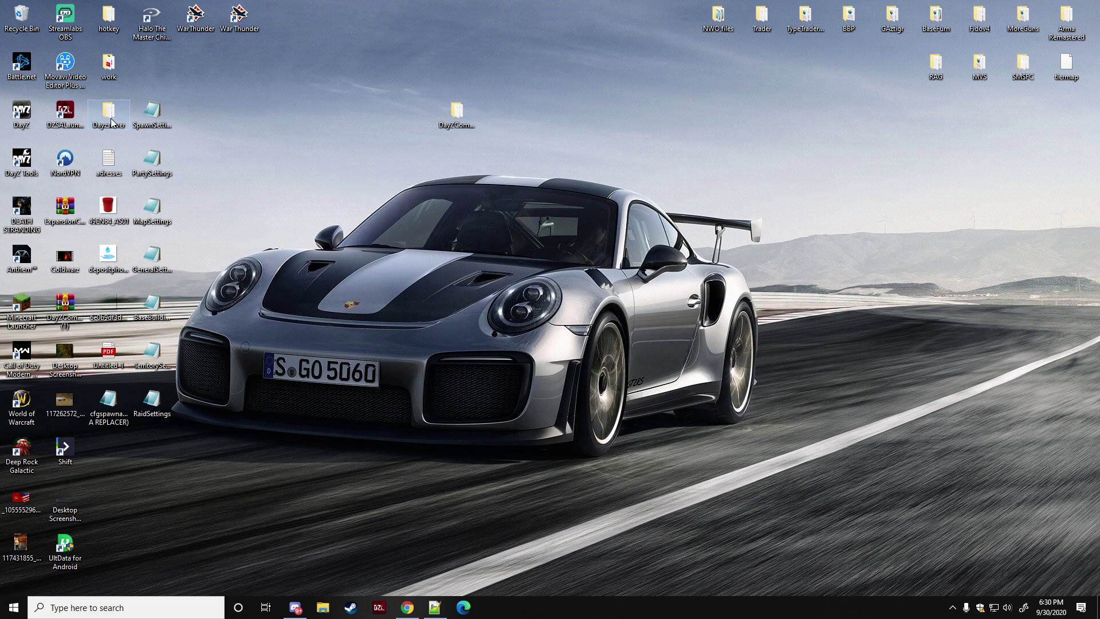
Step: Open the DayZCommunityOfflineMode shortcut from the Dayzserver folder in Notepad++, review its -mod entries, and close the windows
{"action": "double_click", "coordinate": [112, 122]}
{"action": "scroll", "coordinate": [436, 401], "scroll_direction": "down", "scroll_amount": 2}
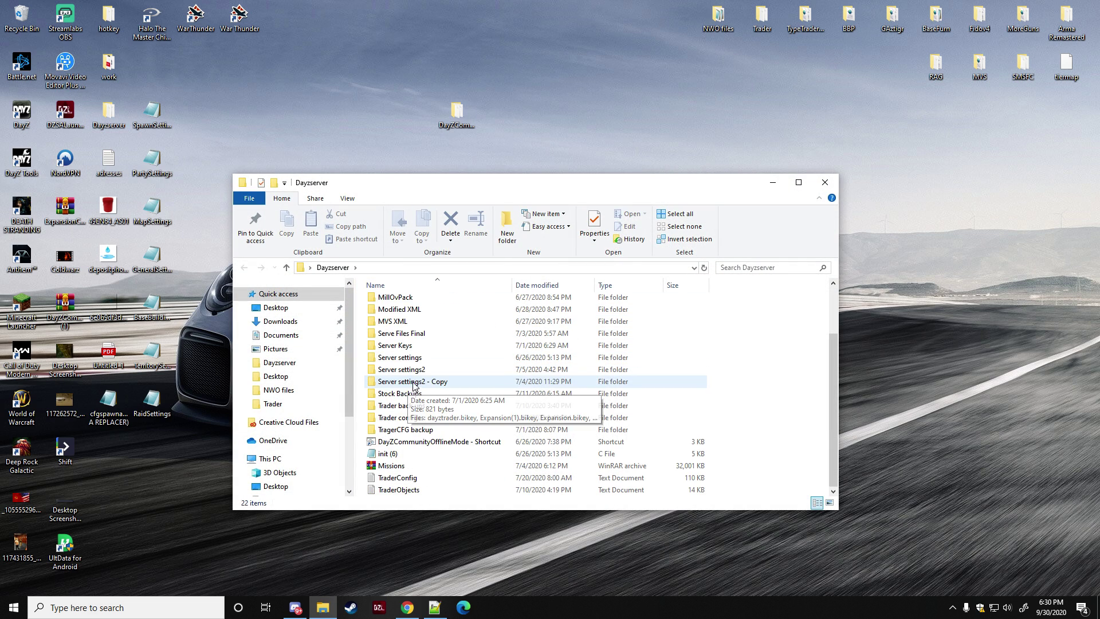
{"action": "right_click", "coordinate": [424, 446]}
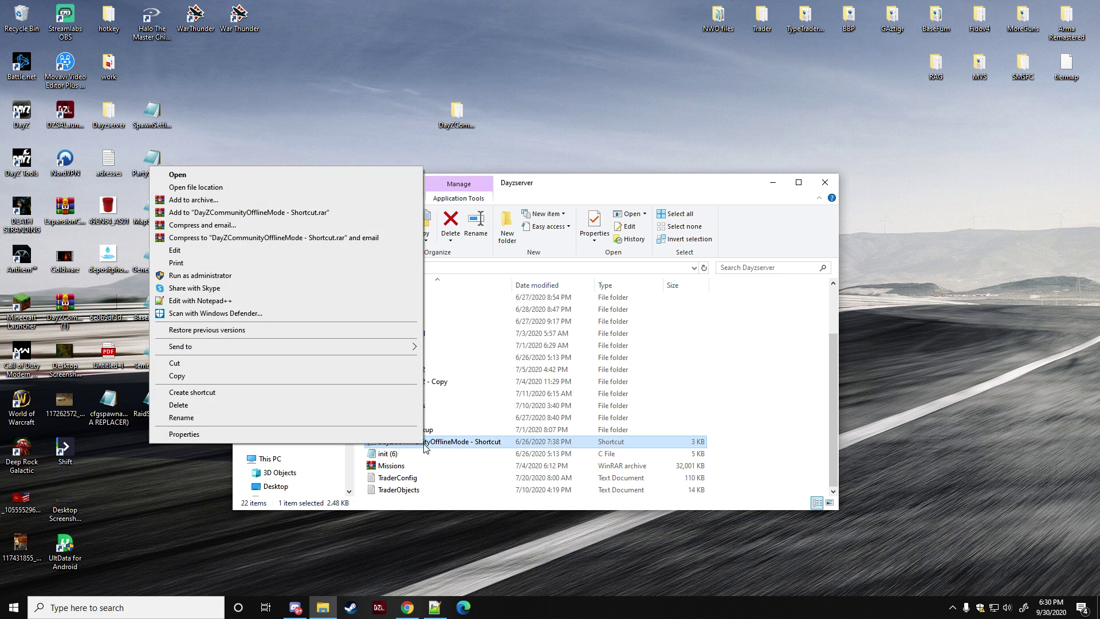
{"action": "left_click", "coordinate": [191, 301]}
{"action": "left_click", "coordinate": [784, 181]}
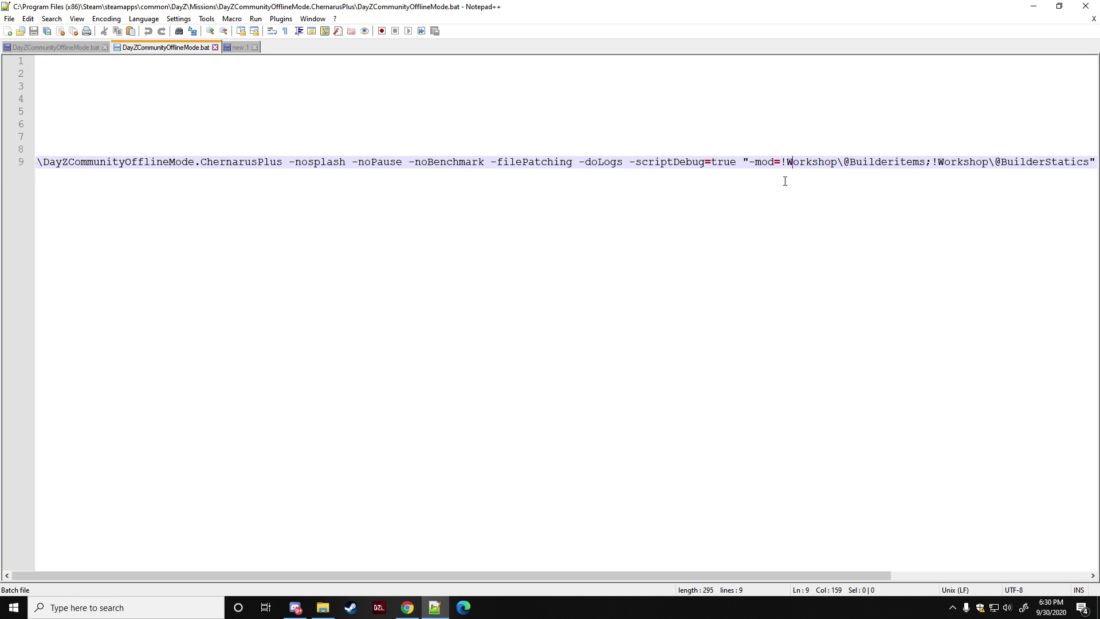
{"action": "left_click_drag", "start_coordinate": [865, 161], "coordinate": [1086, 162]}
{"action": "left_click", "coordinate": [1095, 4]}
{"action": "left_click", "coordinate": [823, 183]}
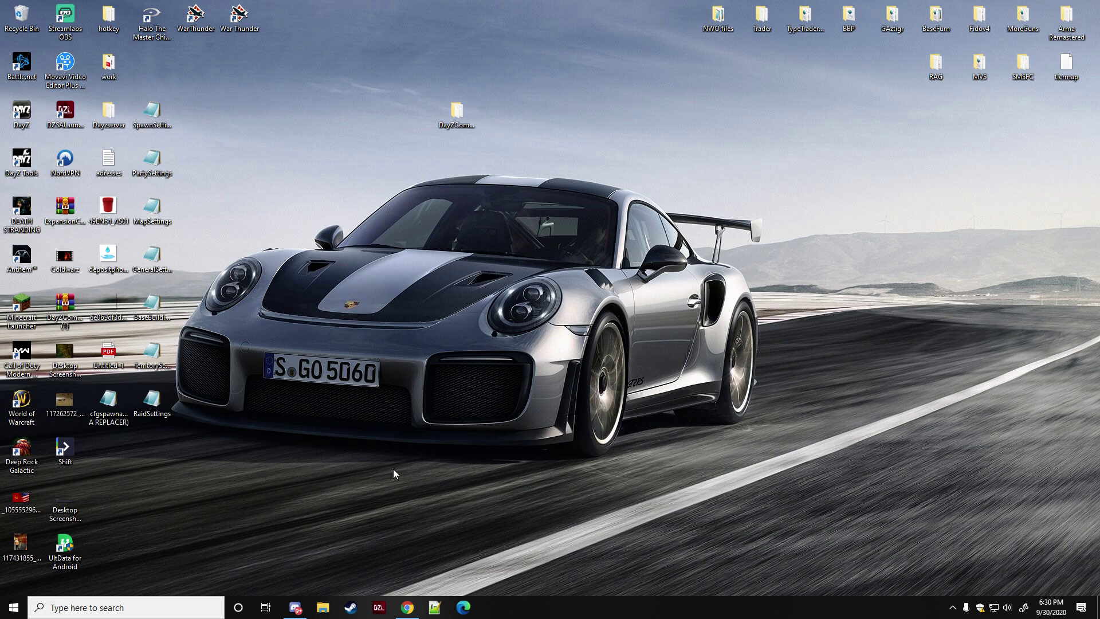
Step: Launch DayZ Community Offline Mode from the DayZCommunityOfflineMode shortcut in the desktop's Dayzserver folder
{"action": "double_click", "coordinate": [105, 113]}
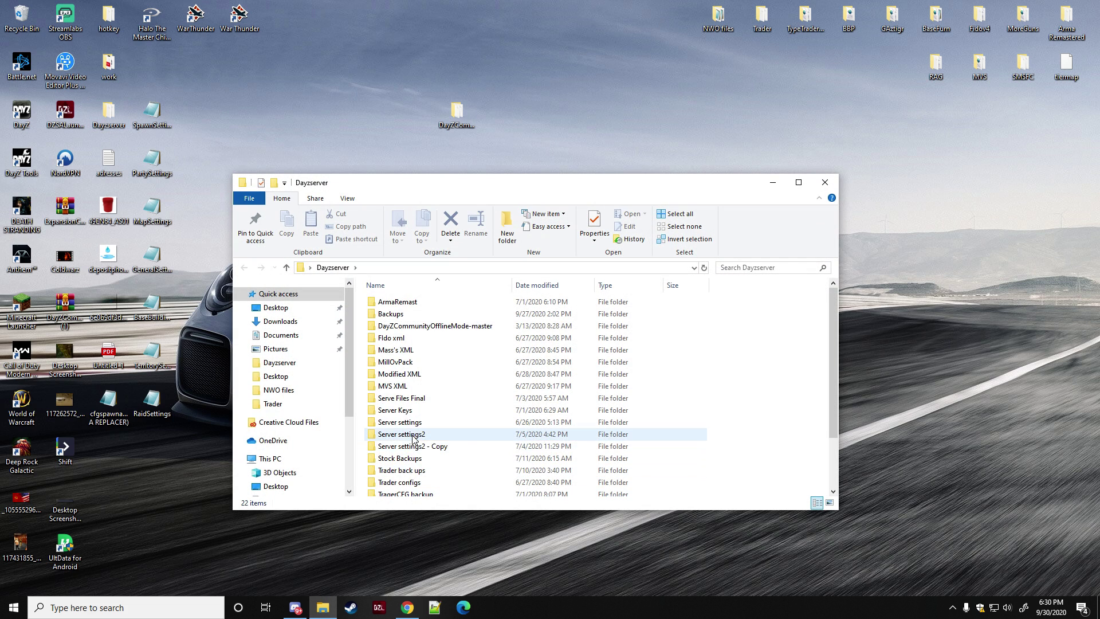
{"action": "scroll", "coordinate": [456, 449], "scroll_direction": "down", "scroll_amount": 2}
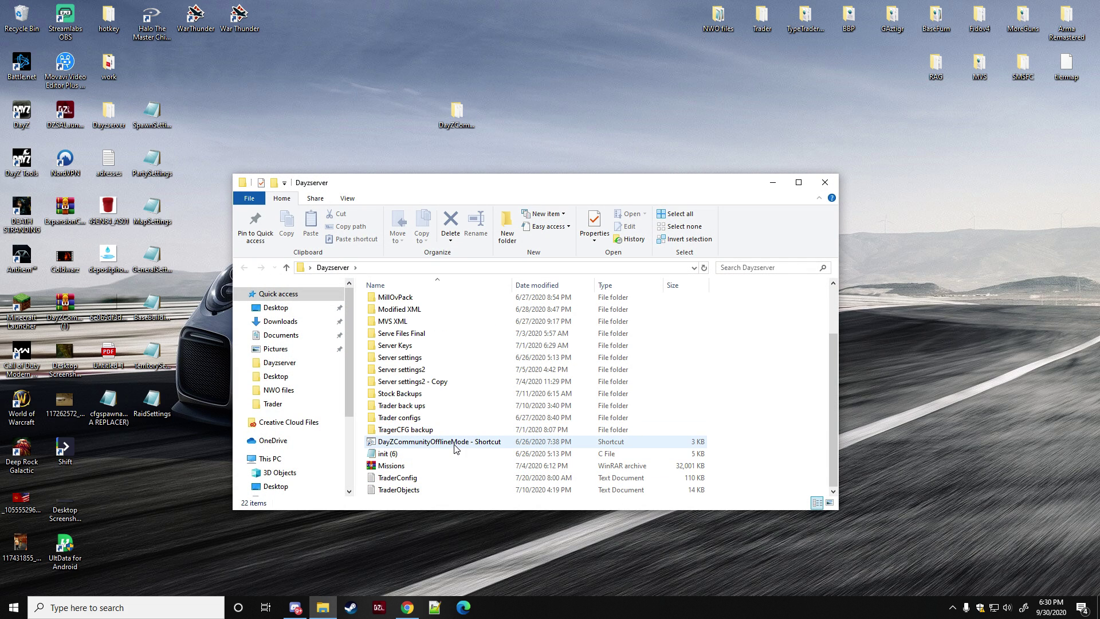
{"action": "double_click", "coordinate": [456, 444]}
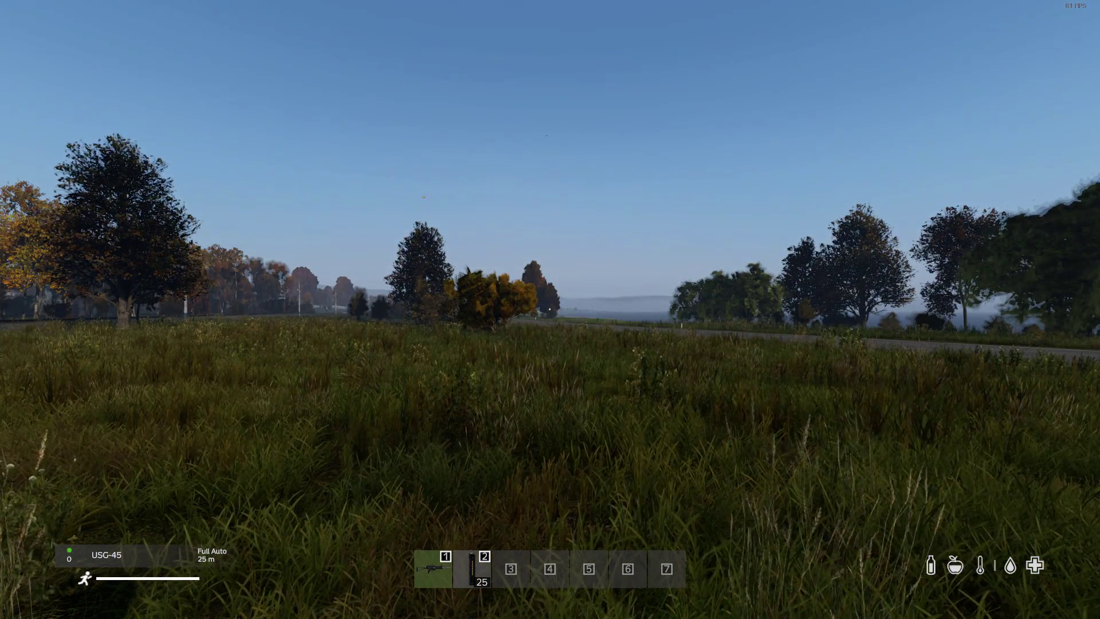
Step: Switch the character to third-person view and show the Items and Objects and Object Info windows of the Tools overlay
{"action": "key", "text": "KP_Enter"}
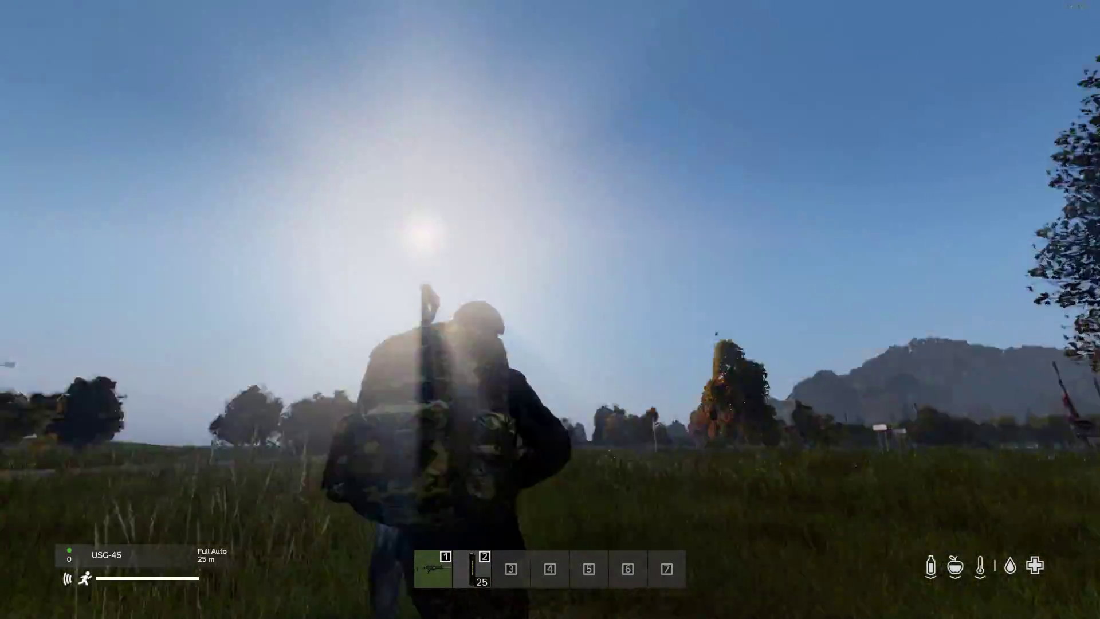
{"action": "key", "text": "y"}
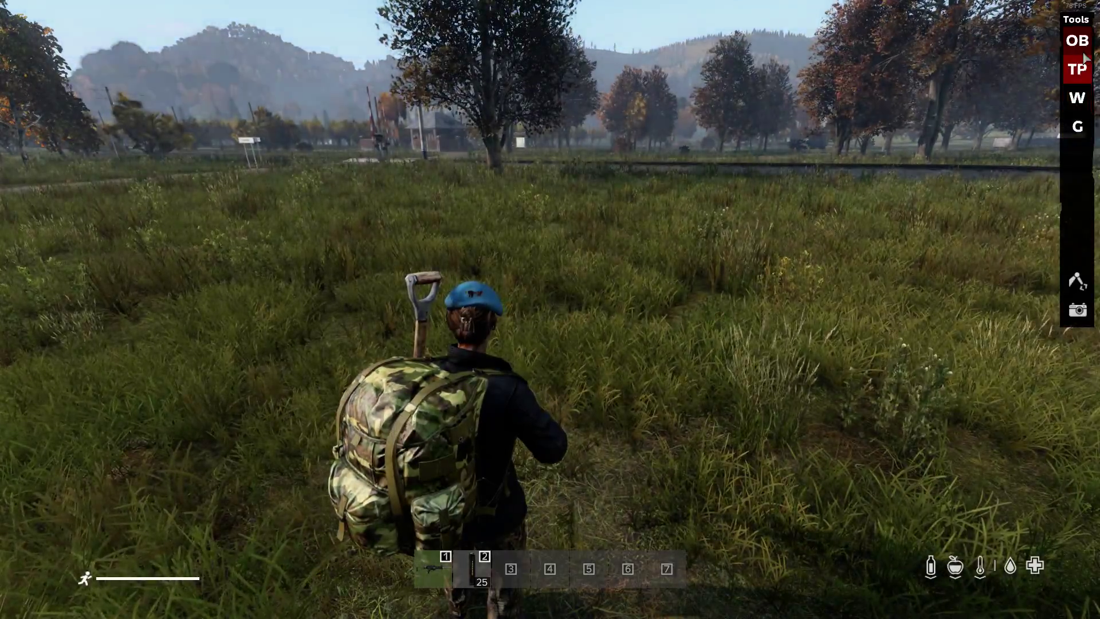
{"action": "left_click", "coordinate": [1082, 41]}
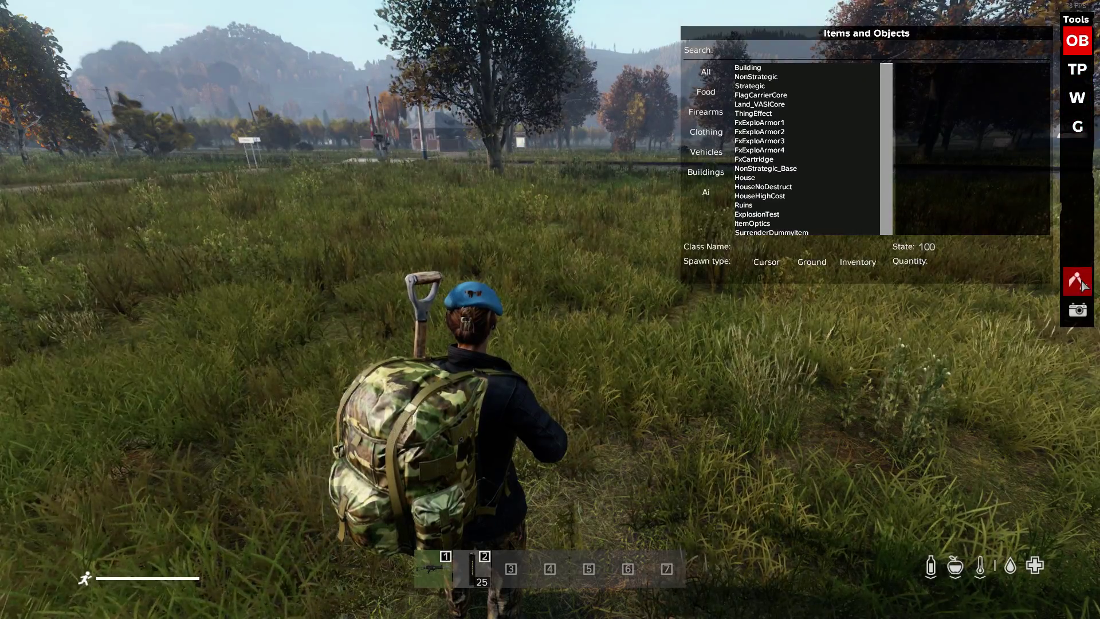
{"action": "left_click", "coordinate": [1077, 281]}
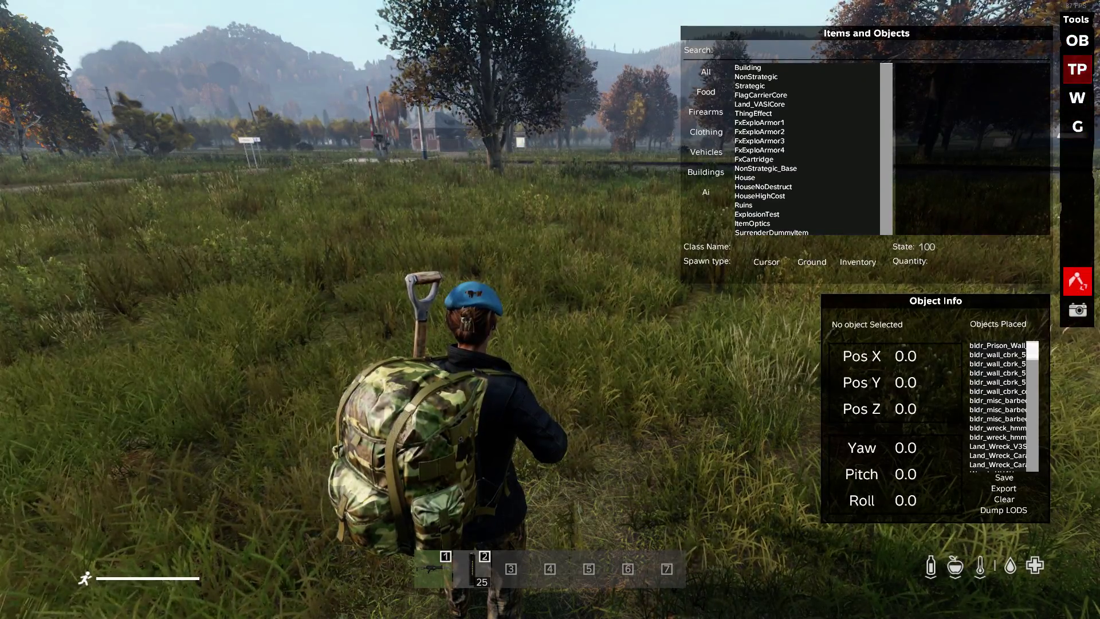
Step: Hide both object windows, view the Script Functions window with its vehicle spawns and Godmode option, and leave the overlay
{"action": "left_click", "coordinate": [1078, 41]}
{"action": "left_click", "coordinate": [1078, 281]}
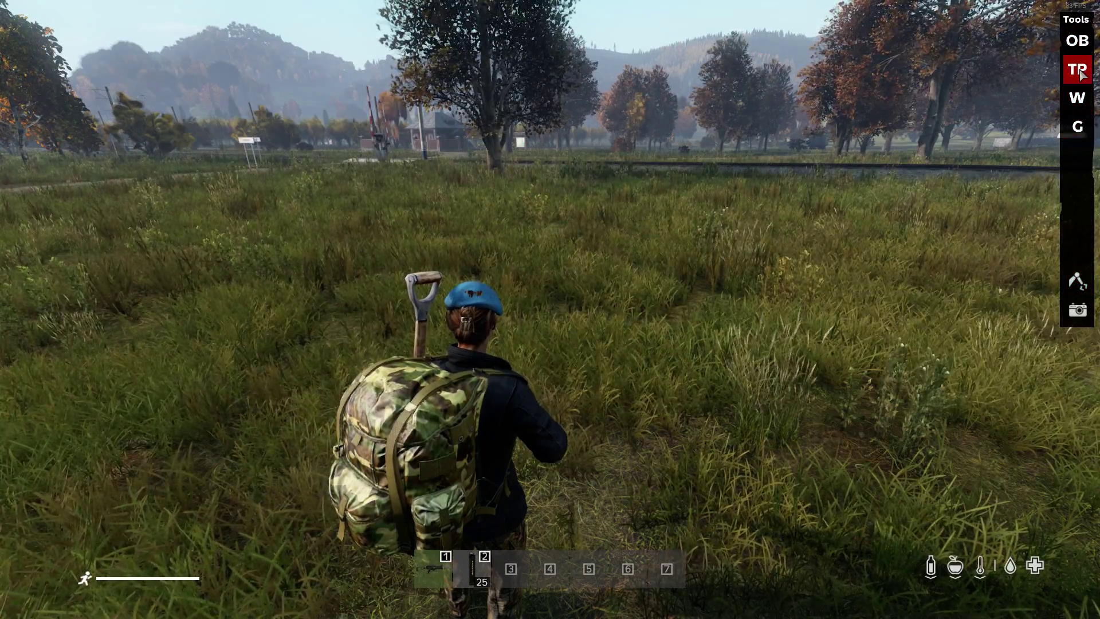
{"action": "left_click", "coordinate": [1078, 126]}
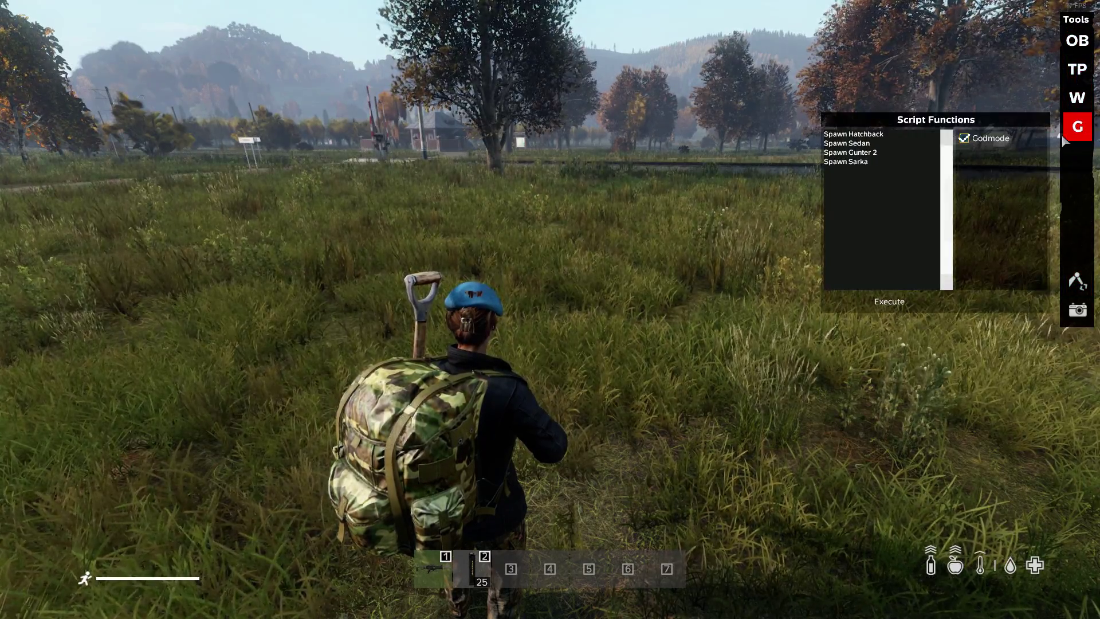
{"action": "key", "text": "Escape"}
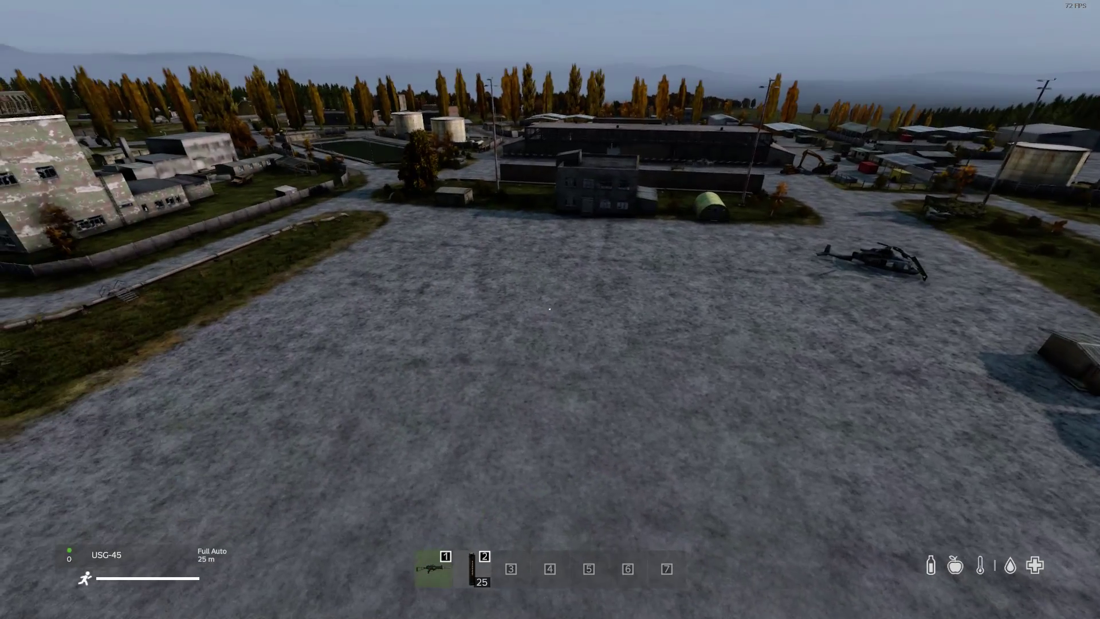
Step: Bring up the Items and Objects and Object Info windows over an open stretch of the airfield's concrete
{"action": "key", "text": "y"}
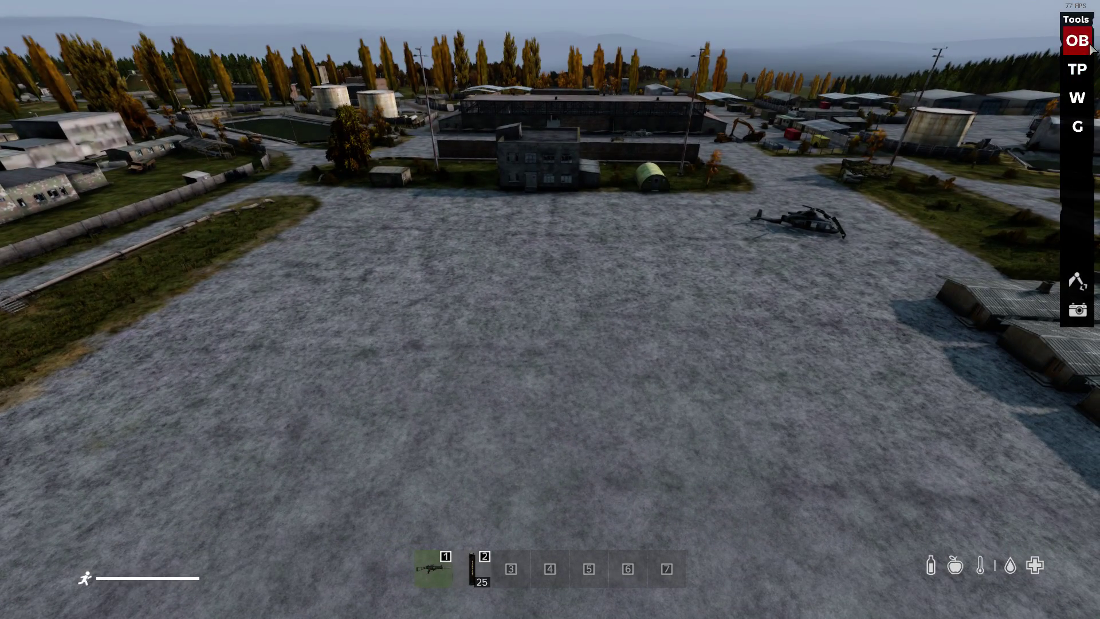
{"action": "left_click", "coordinate": [1067, 55]}
{"action": "left_click", "coordinate": [1078, 281]}
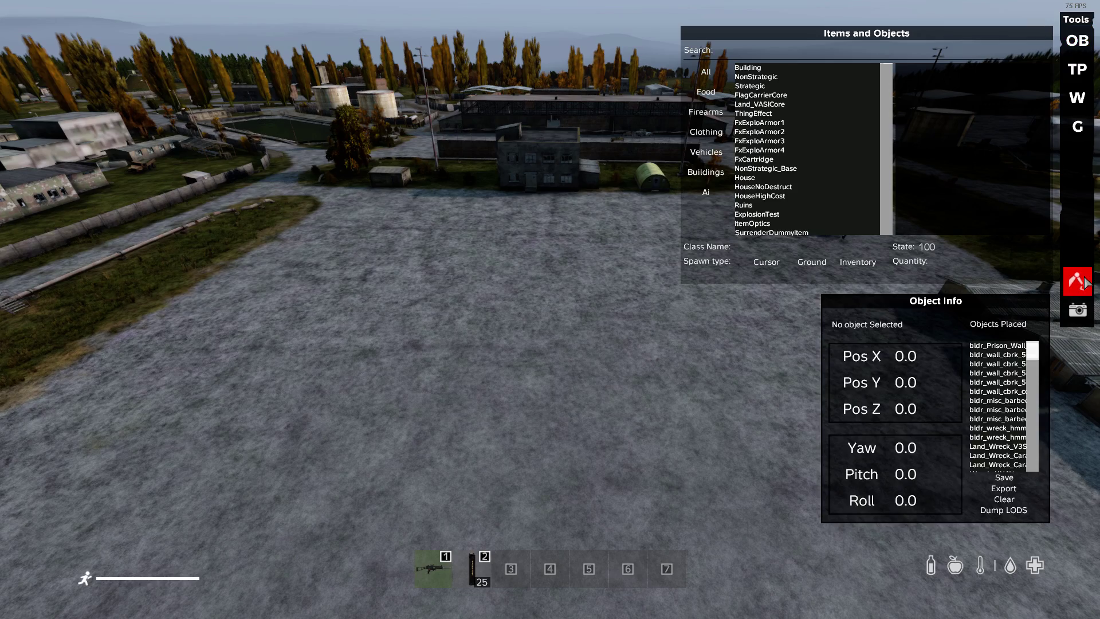
{"action": "key", "text": "w"}
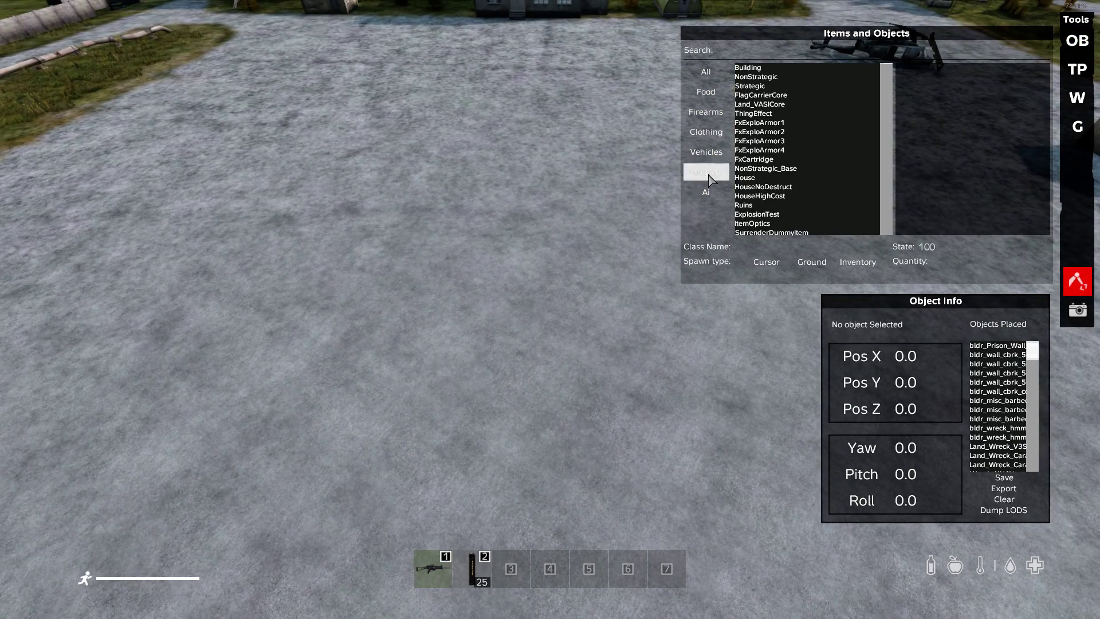
Step: Spawn a Land_Container_1Mo from the Buildings category at the cursor and move it to about X 4650.59, Z 10327
{"action": "left_click", "coordinate": [707, 172]}
{"action": "scroll", "coordinate": [804, 143], "scroll_direction": "down", "scroll_amount": 5}
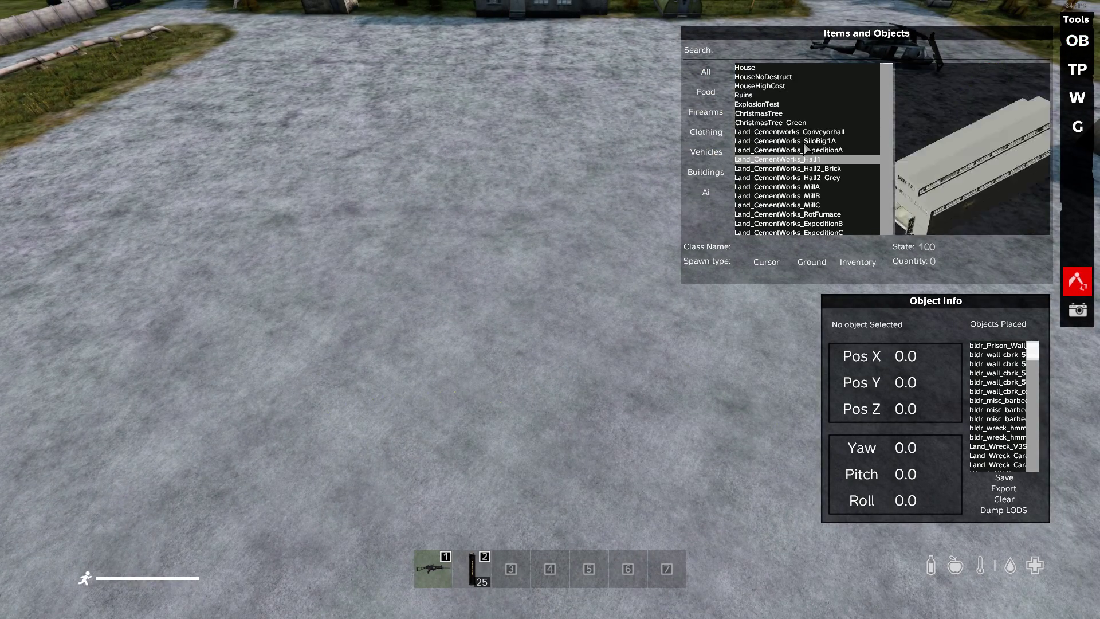
{"action": "scroll", "coordinate": [804, 143], "scroll_direction": "down", "scroll_amount": 8}
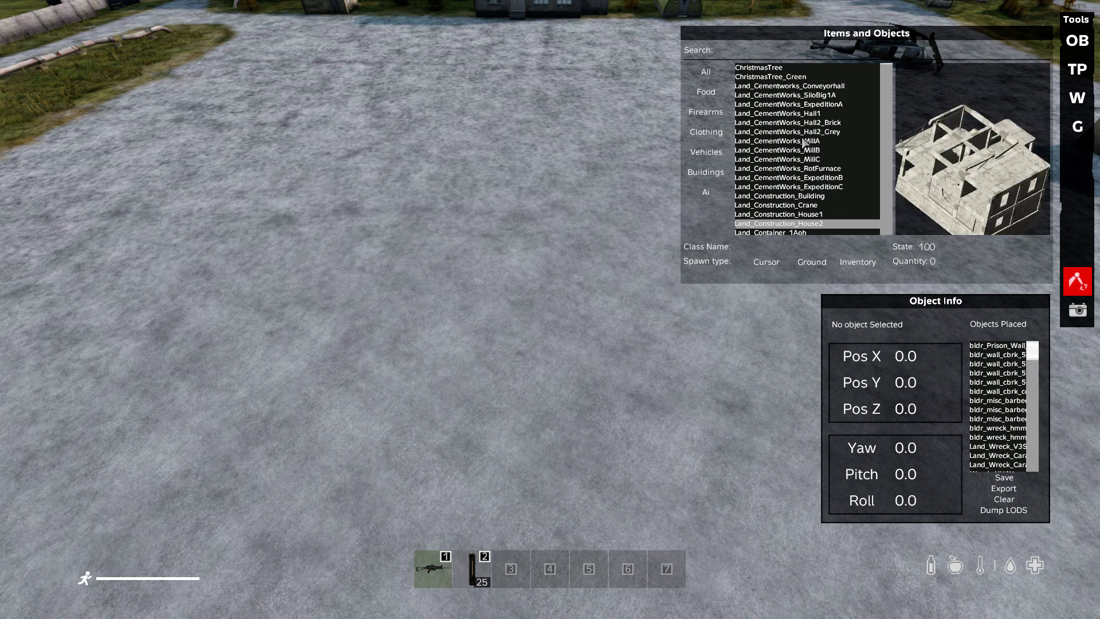
{"action": "left_click", "coordinate": [774, 262]}
{"action": "left_click", "coordinate": [558, 311]}
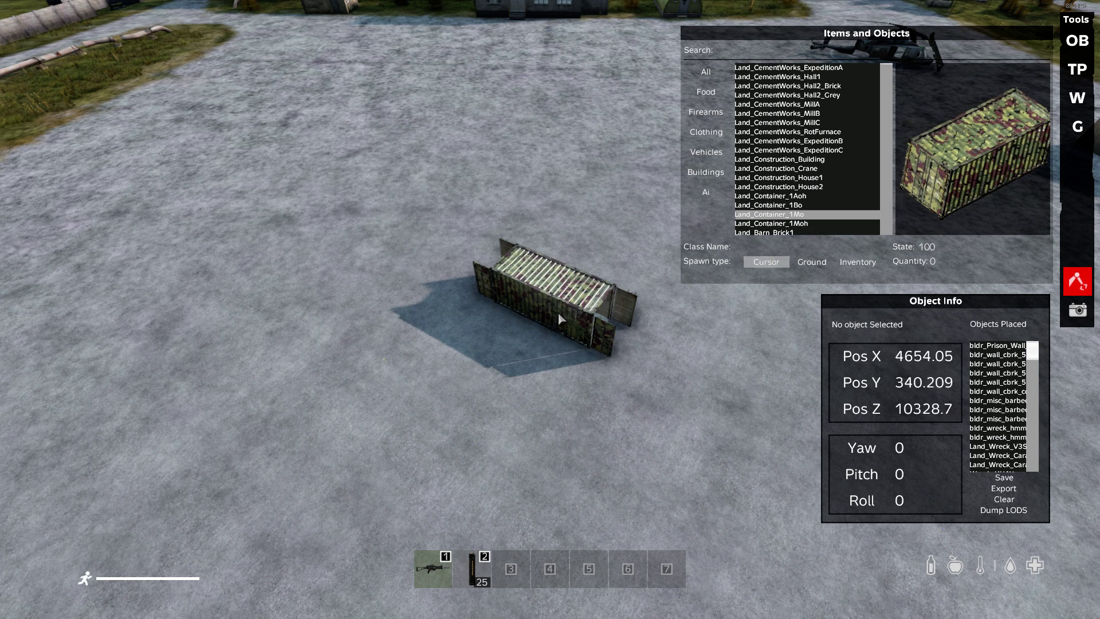
{"action": "left_click_drag", "start_coordinate": [560, 311], "coordinate": [544, 368]}
Step: Rotate the placed container to yaw -5, pitch 0 and roll -3
{"action": "left_click", "coordinate": [946, 433]}
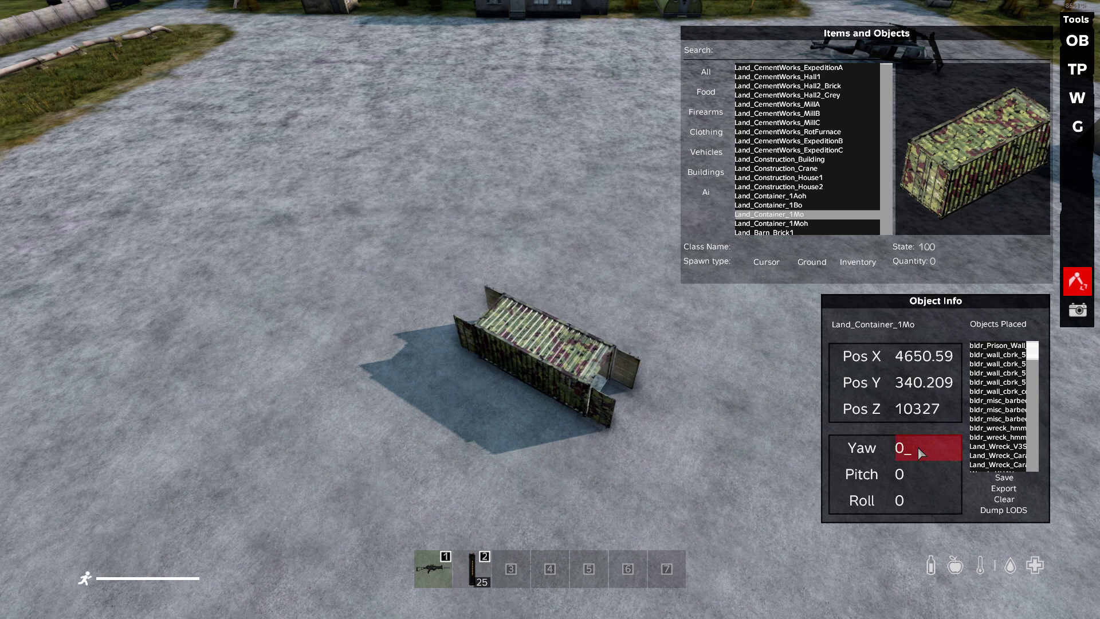
{"action": "scroll", "coordinate": [919, 452], "scroll_direction": "down", "scroll_amount": 5}
{"action": "scroll", "coordinate": [918, 477], "scroll_direction": "down", "scroll_amount": 3}
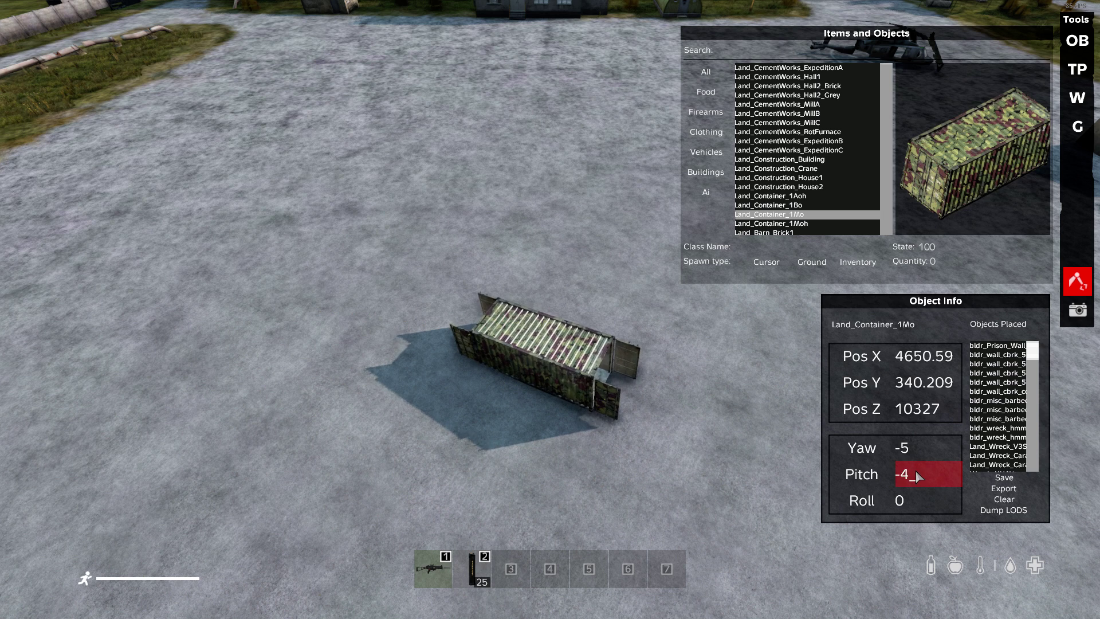
{"action": "scroll", "coordinate": [919, 476], "scroll_direction": "up", "scroll_amount": 3}
{"action": "scroll", "coordinate": [912, 500], "scroll_direction": "down", "scroll_amount": 5}
{"action": "scroll", "coordinate": [913, 502], "scroll_direction": "up", "scroll_amount": 2}
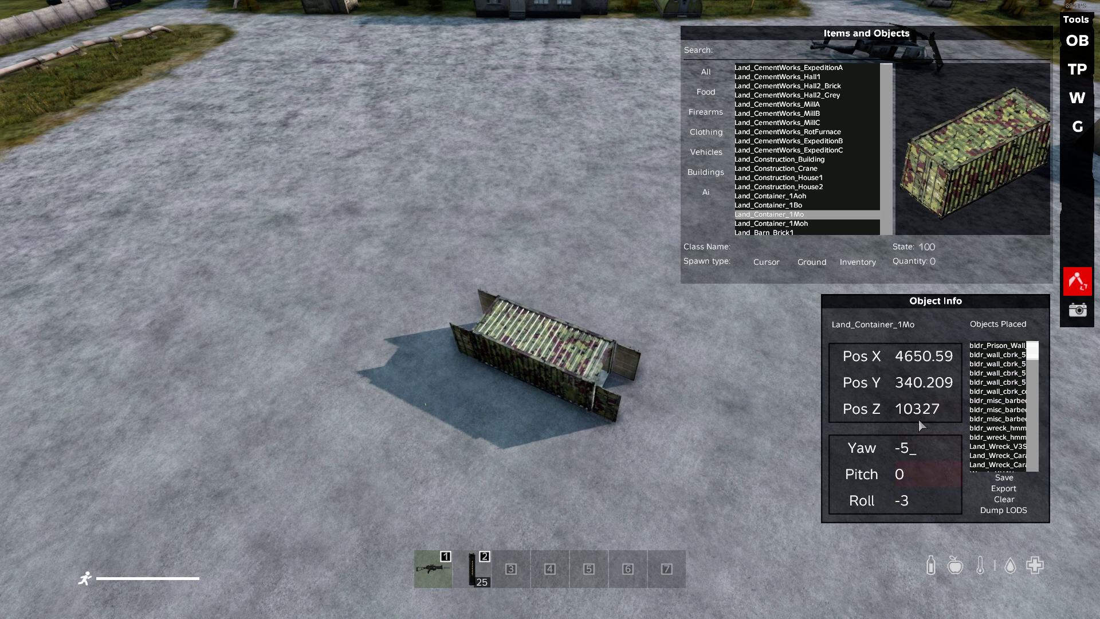
Step: Nudge the container's position to X 4650.44 and Z 10326.7
{"action": "scroll", "coordinate": [916, 358], "scroll_direction": "down", "scroll_amount": 3}
{"action": "scroll", "coordinate": [918, 382], "scroll_direction": "down", "scroll_amount": 1}
{"action": "scroll", "coordinate": [918, 382], "scroll_direction": "up", "scroll_amount": 1}
{"action": "scroll", "coordinate": [933, 410], "scroll_direction": "down", "scroll_amount": 3}
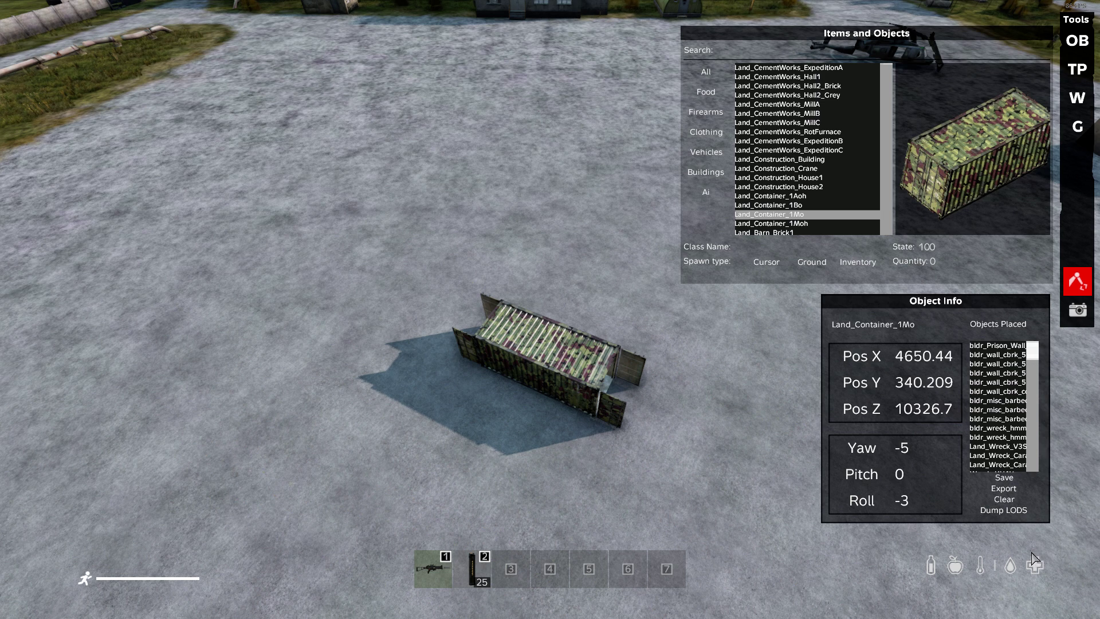
Step: Export the placed objects and delete the selected Land_Container_1Mo from the airfield
{"action": "left_click", "coordinate": [1017, 489]}
{"action": "left_click", "coordinate": [1007, 511]}
{"action": "key", "text": "Delete"}
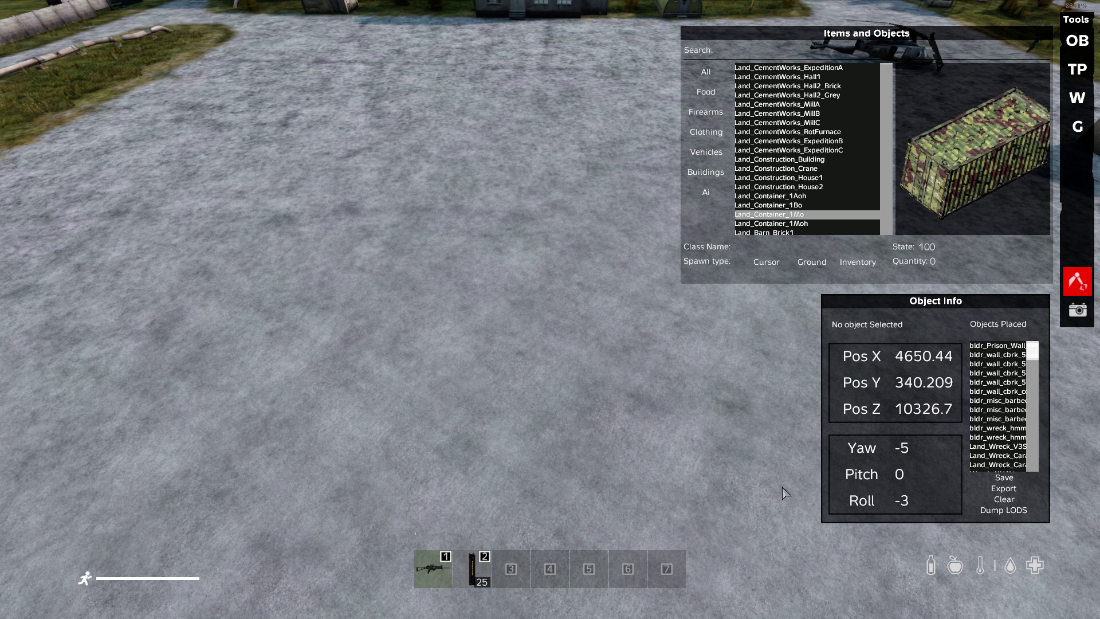
Step: Switch to Notepad++ and close the old "new 1" document without saving it
{"action": "key", "text": "super"}
{"action": "left_click", "coordinate": [434, 608]}
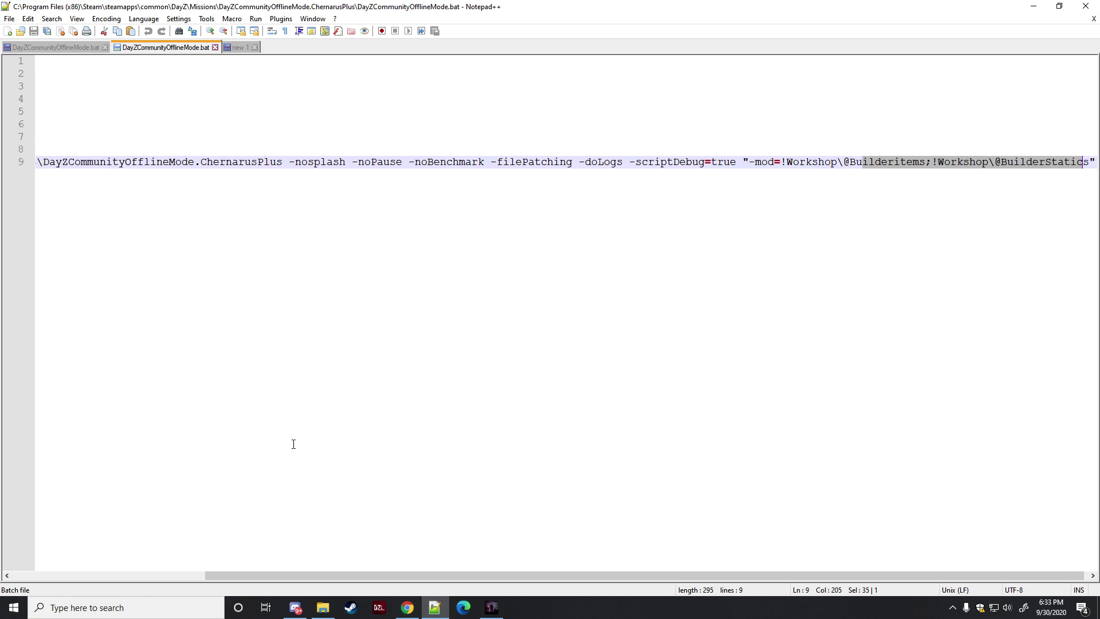
{"action": "left_click", "coordinate": [240, 48]}
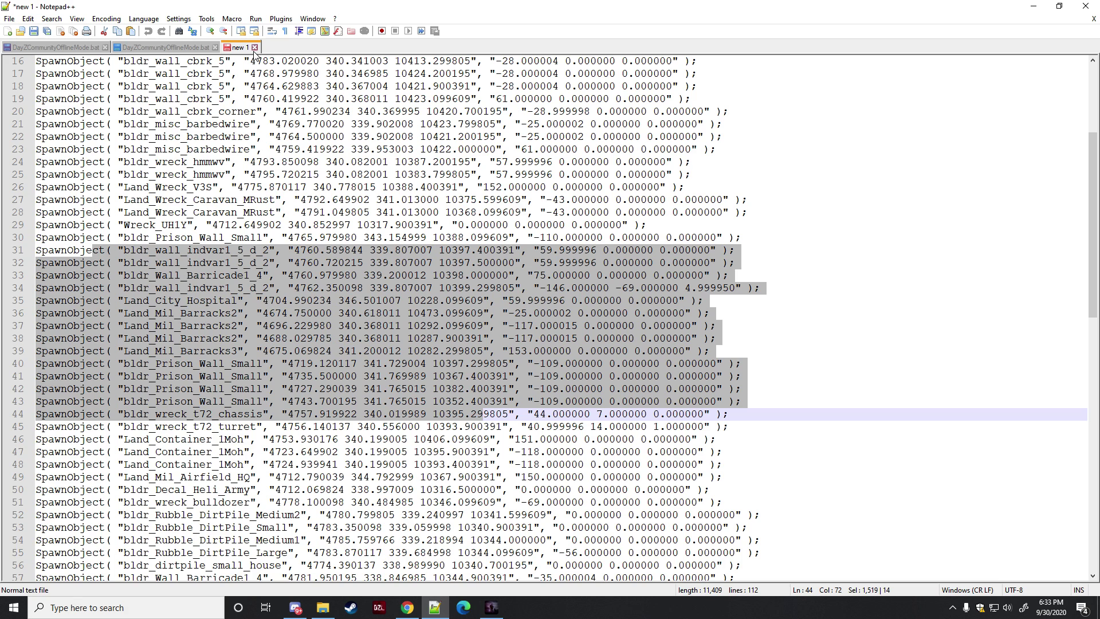
{"action": "left_click", "coordinate": [255, 47]}
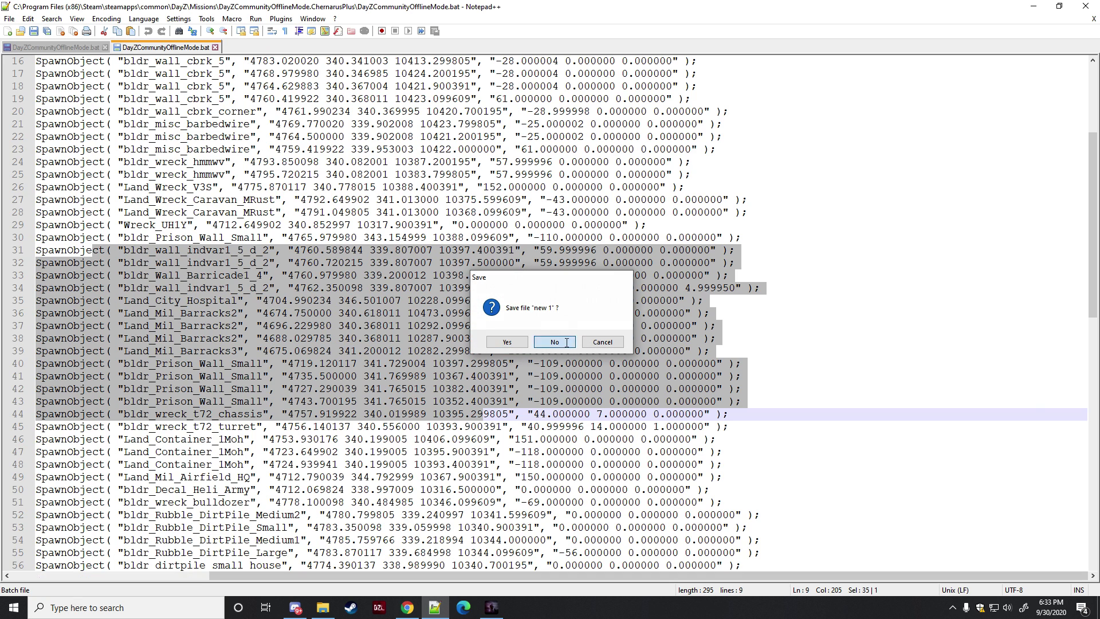
{"action": "left_click", "coordinate": [555, 341]}
Step: Create a new blank document and paste the exported object code into it
{"action": "left_click", "coordinate": [9, 18]}
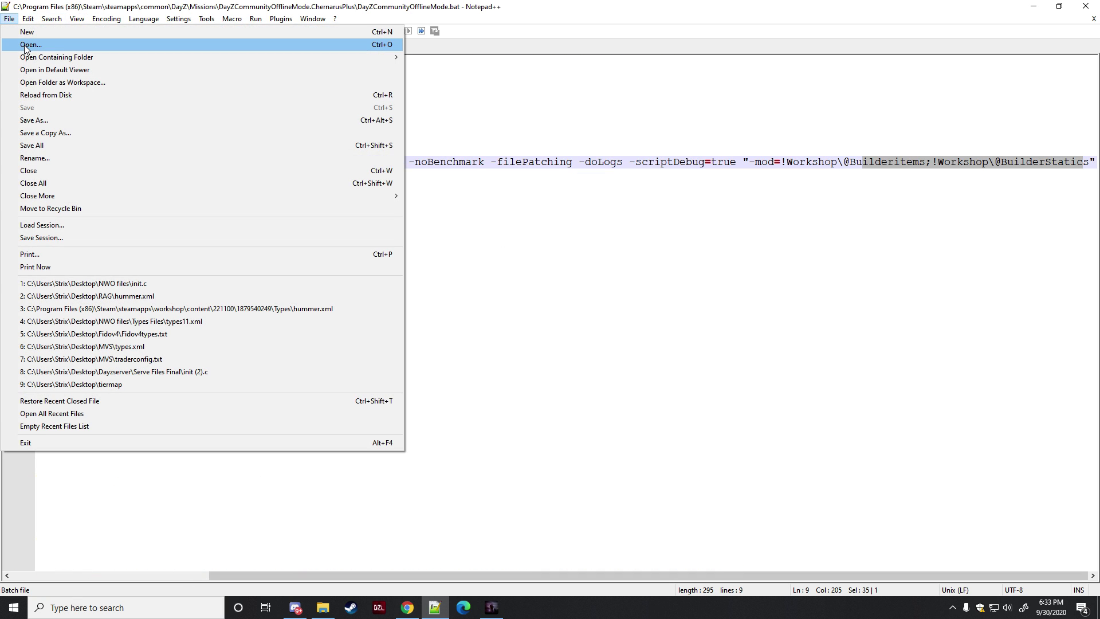
{"action": "left_click", "coordinate": [27, 31]}
{"action": "right_click", "coordinate": [202, 185]}
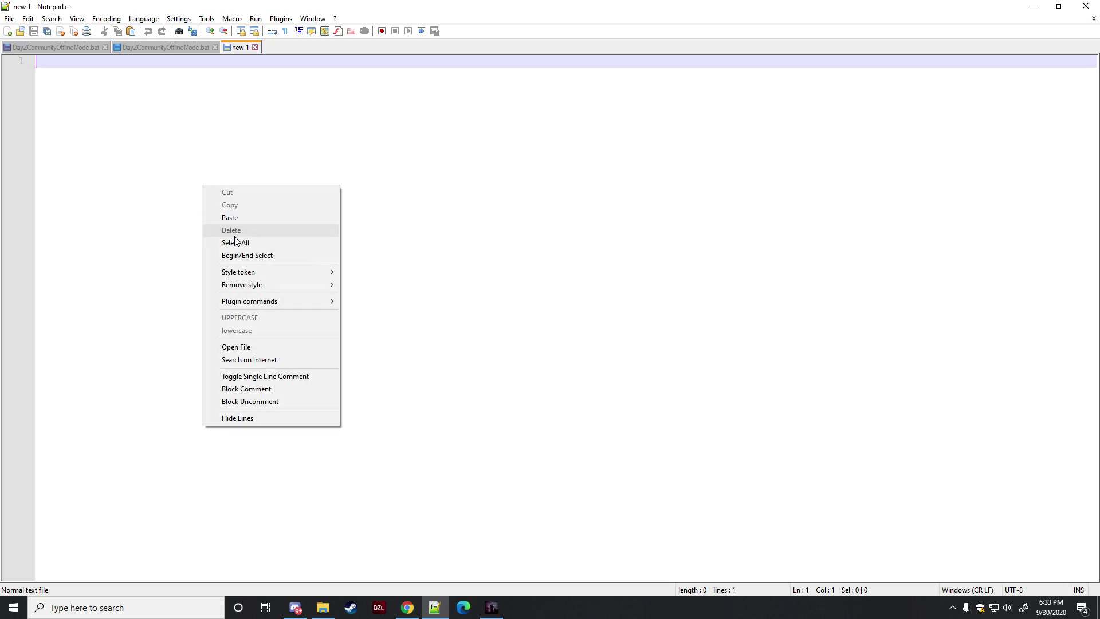
{"action": "left_click", "coordinate": [229, 218]}
Step: Delete the whole spawn helper function block at the start of the pasted code
{"action": "scroll", "coordinate": [306, 270], "scroll_direction": "up", "scroll_amount": 10}
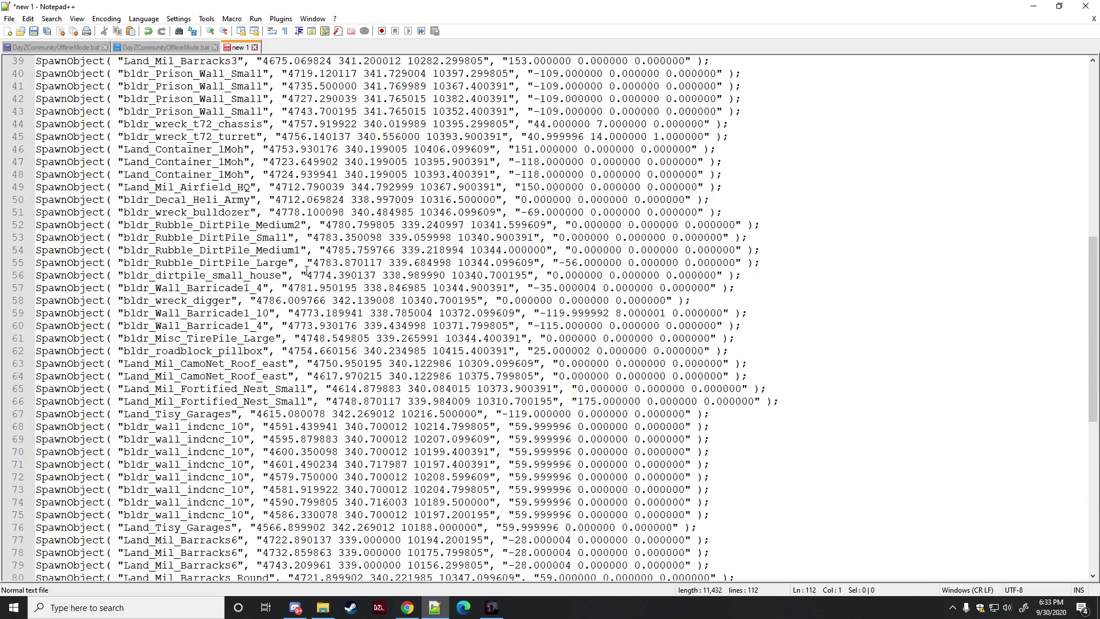
{"action": "scroll", "coordinate": [306, 270], "scroll_direction": "up", "scroll_amount": 13}
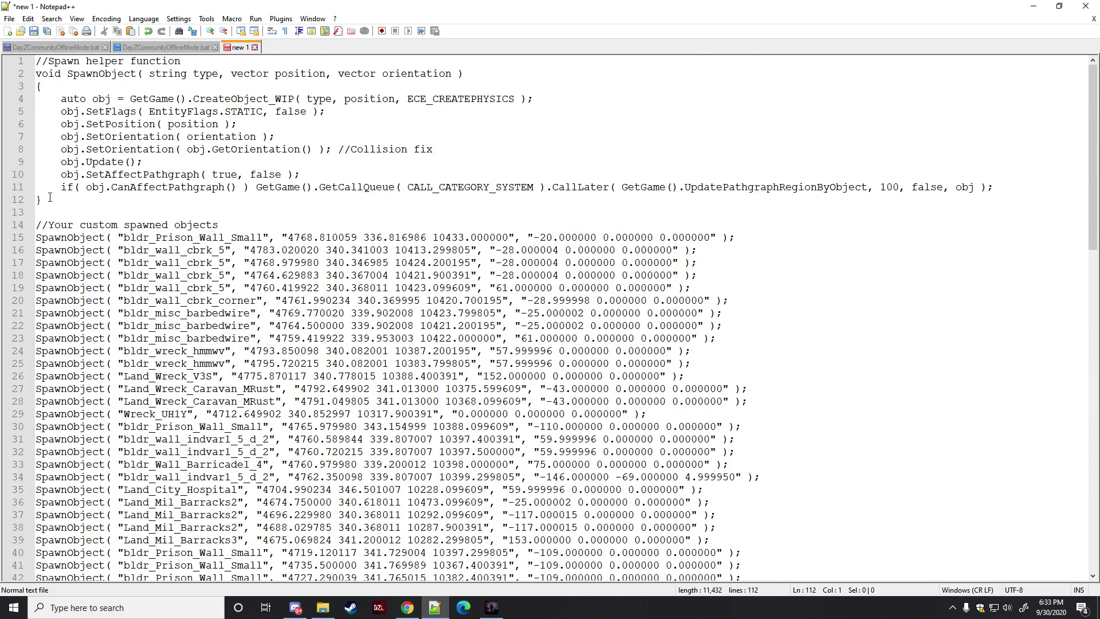
{"action": "left_click_drag", "start_coordinate": [48, 208], "coordinate": [2, 59]}
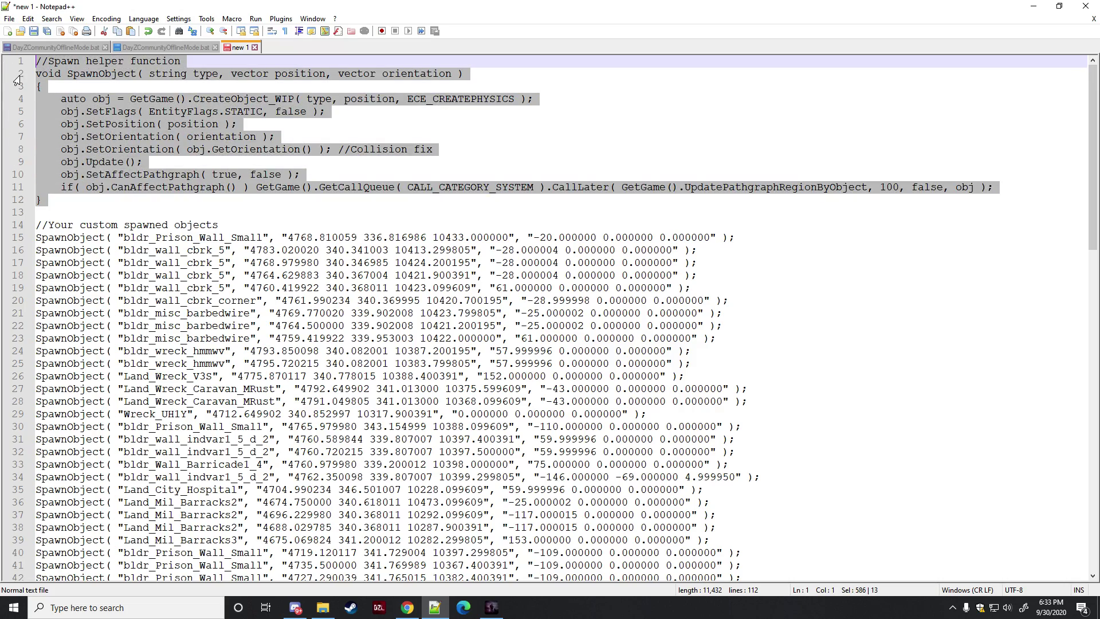
{"action": "key", "text": "Delete"}
Step: Examine the remaining SpawnObject lines and the "//Your custom spawned objects" comment above them
{"action": "left_click_drag", "start_coordinate": [38, 72], "coordinate": [676, 579]}
{"action": "scroll", "coordinate": [172, 149], "scroll_direction": "down", "scroll_amount": 20}
{"action": "left_click_drag", "start_coordinate": [831, 599], "coordinate": [263, 225]}
{"action": "scroll", "coordinate": [298, 294], "scroll_direction": "up", "scroll_amount": 20}
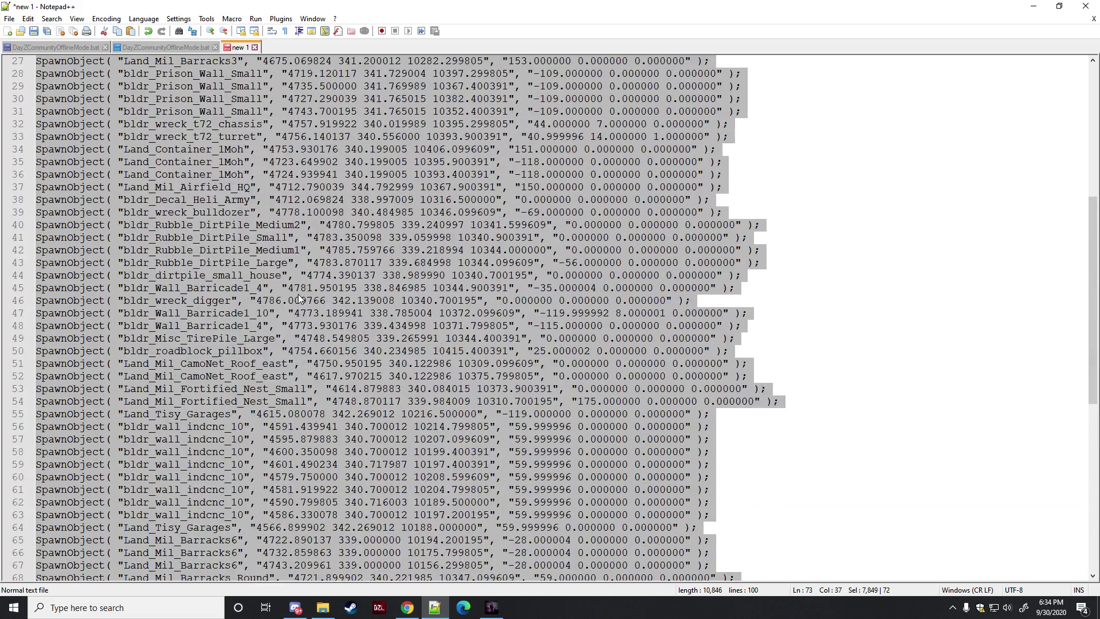
{"action": "left_click", "coordinate": [200, 72]}
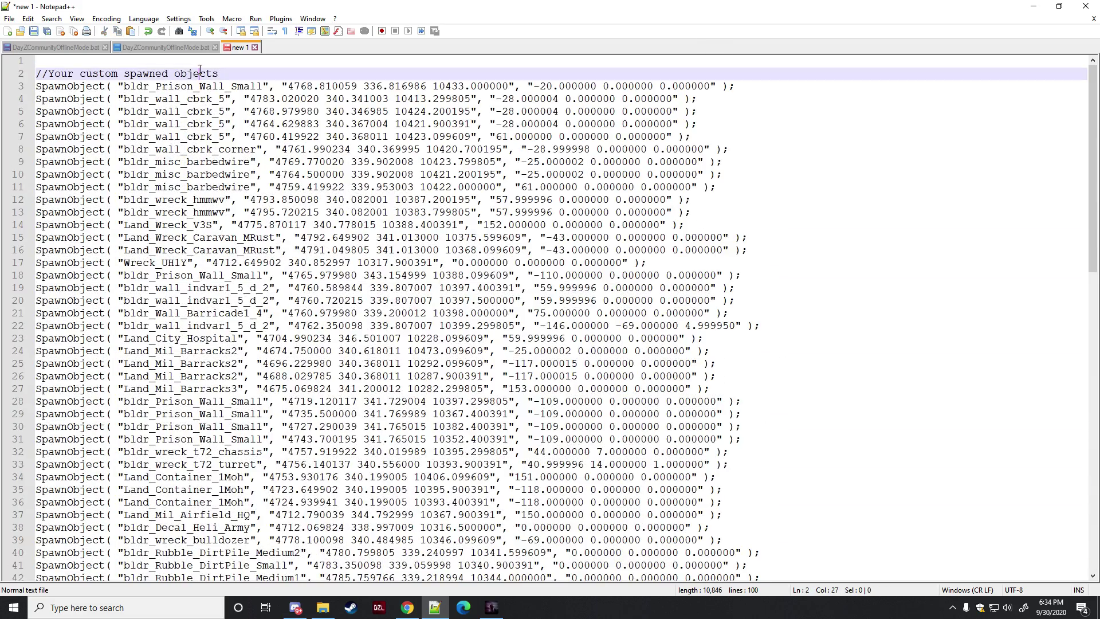
{"action": "left_click", "coordinate": [43, 74]}
{"action": "left_click_drag", "start_coordinate": [40, 72], "coordinate": [208, 73]}
{"action": "left_click", "coordinate": [41, 73]}
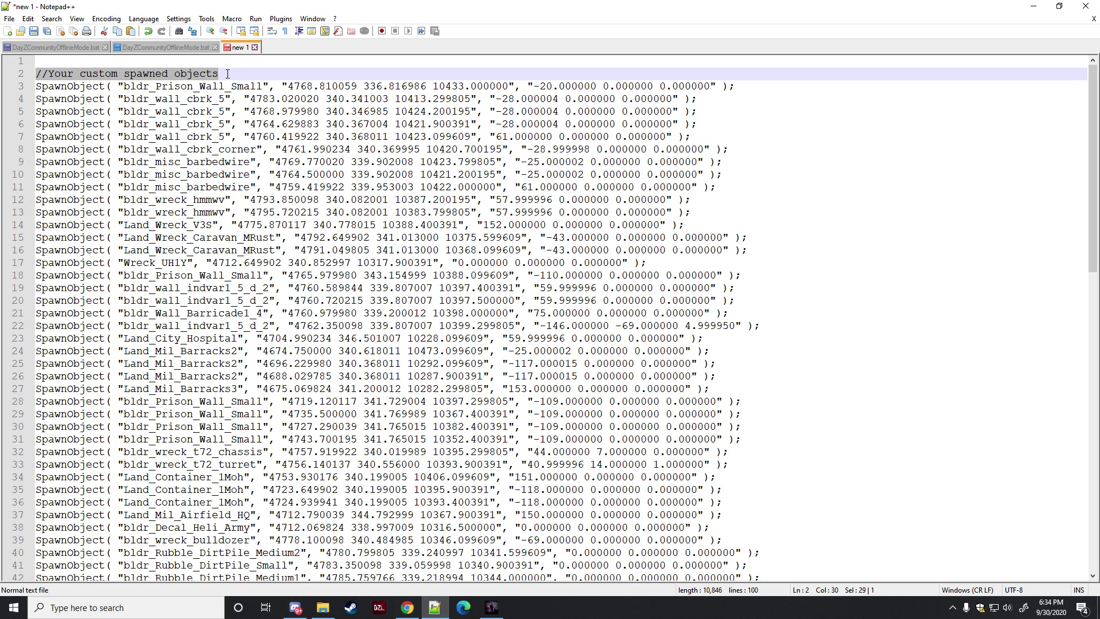
{"action": "left_click", "coordinate": [50, 58]}
{"action": "left_click", "coordinate": [49, 69]}
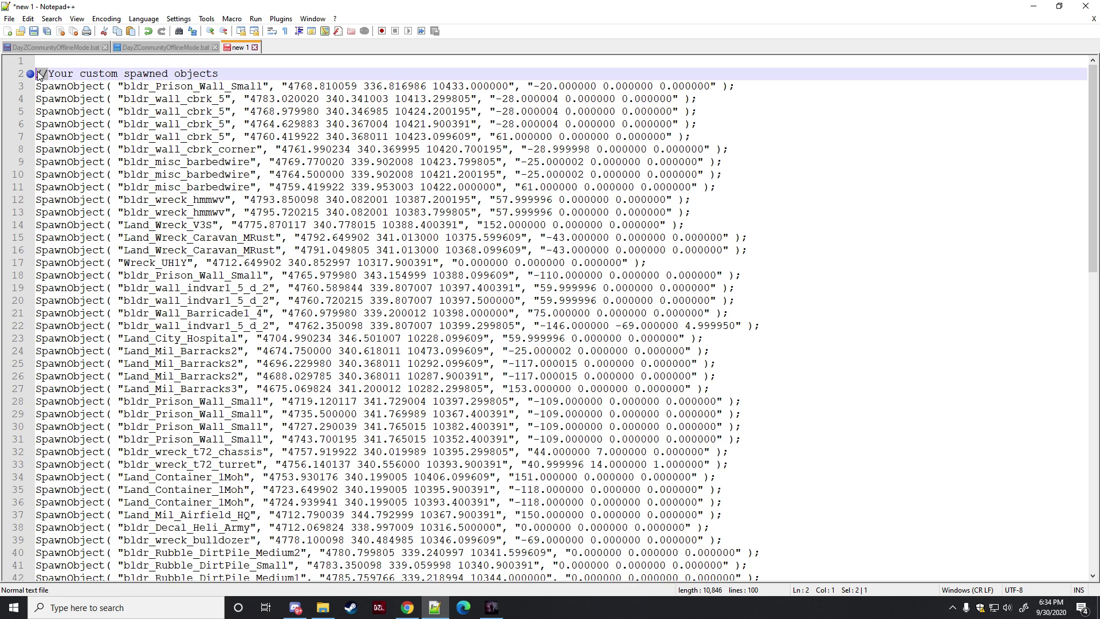
{"action": "left_click", "coordinate": [40, 73]}
{"action": "left_click_drag", "start_coordinate": [39, 73], "coordinate": [229, 74]}
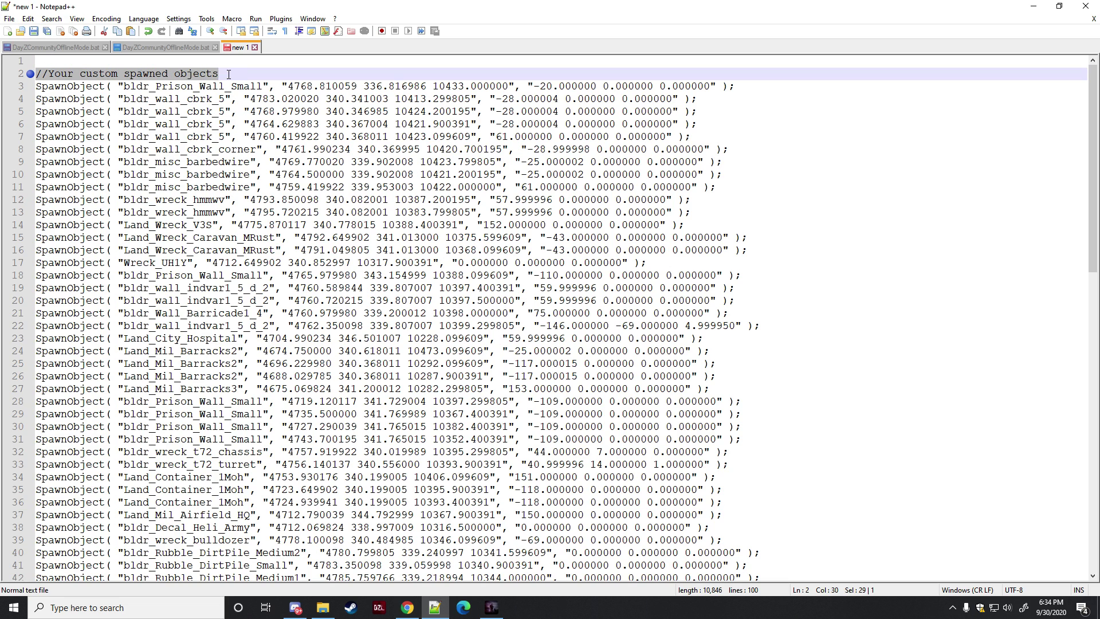
{"action": "left_click", "coordinate": [67, 73]}
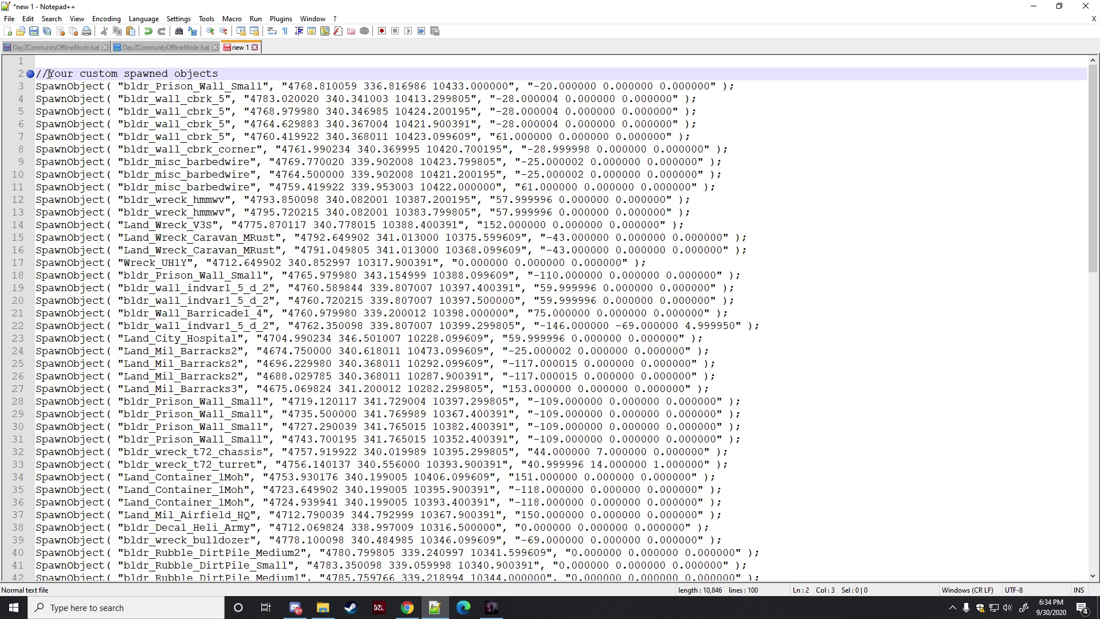
Step: Minimize the text editor and close the running DayZ game
{"action": "left_click", "coordinate": [1033, 6]}
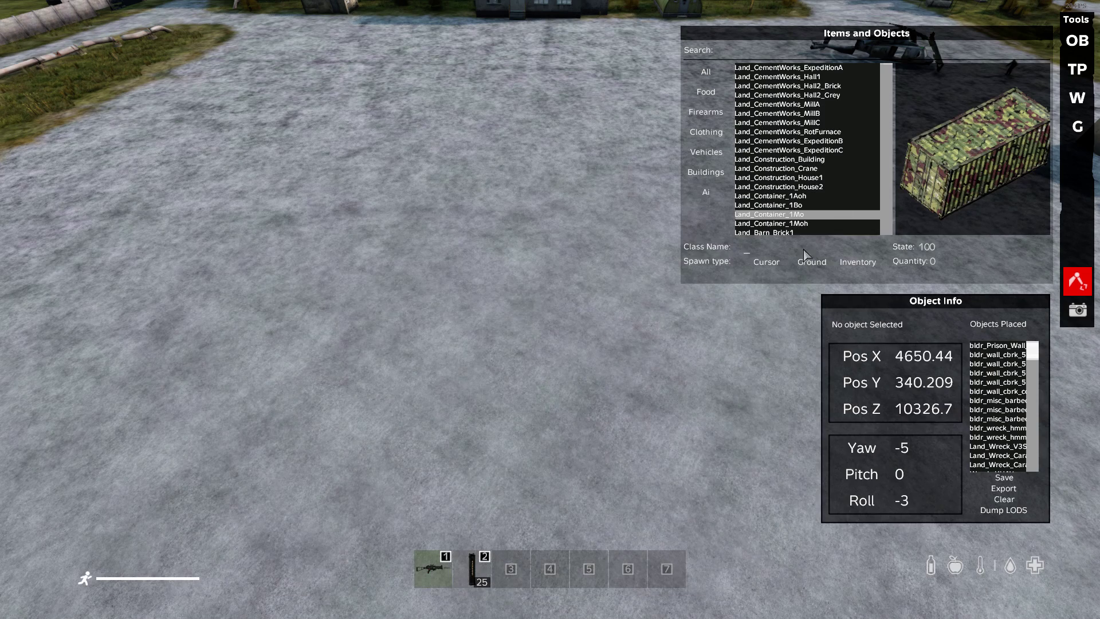
{"action": "key", "text": "super"}
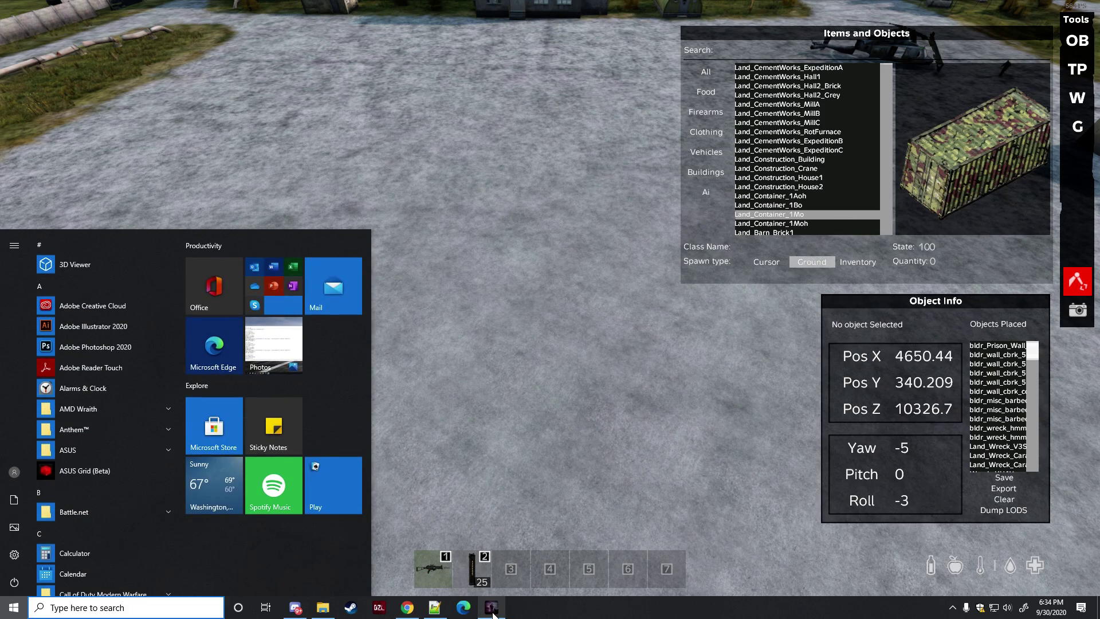
{"action": "right_click", "coordinate": [491, 607]}
{"action": "left_click", "coordinate": [449, 593]}
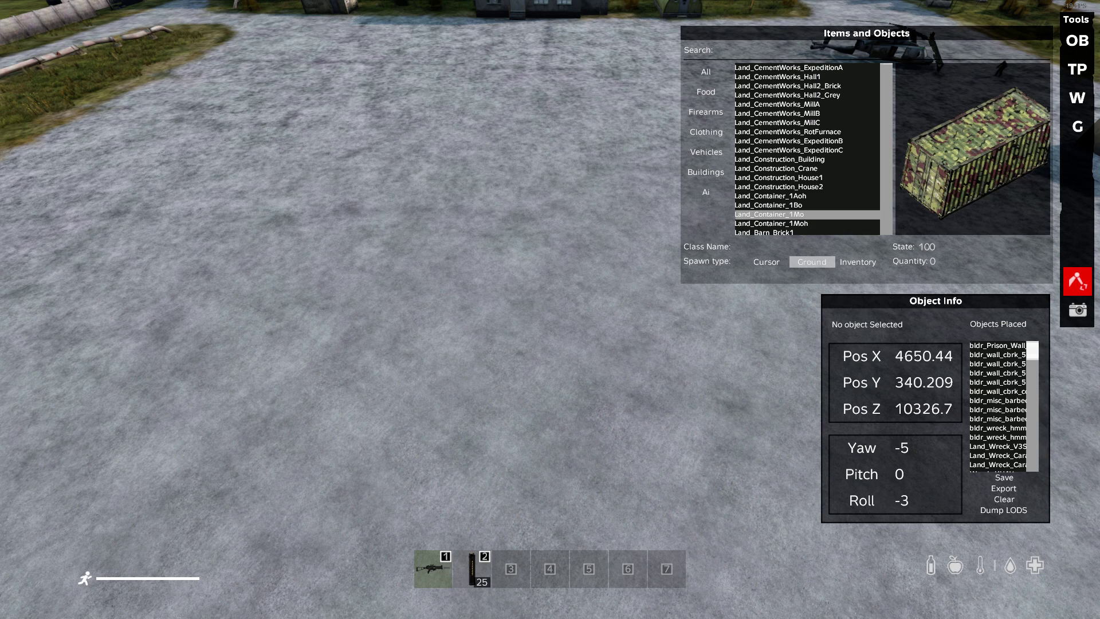
Step: Switch to the Fragnet file manager in the browser and locate init.c under mpmissions, Expansion.ChernarusPlus, showing its file actions
{"action": "key", "text": "alt+Tab"}
{"action": "left_click", "coordinate": [407, 607]}
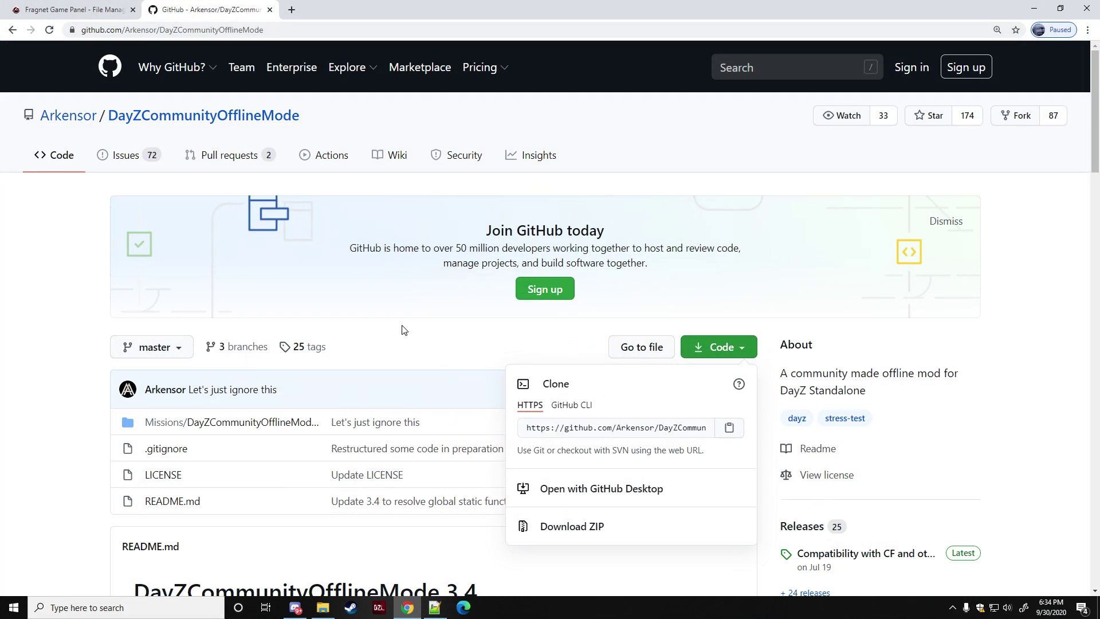
{"action": "left_click", "coordinate": [95, 11]}
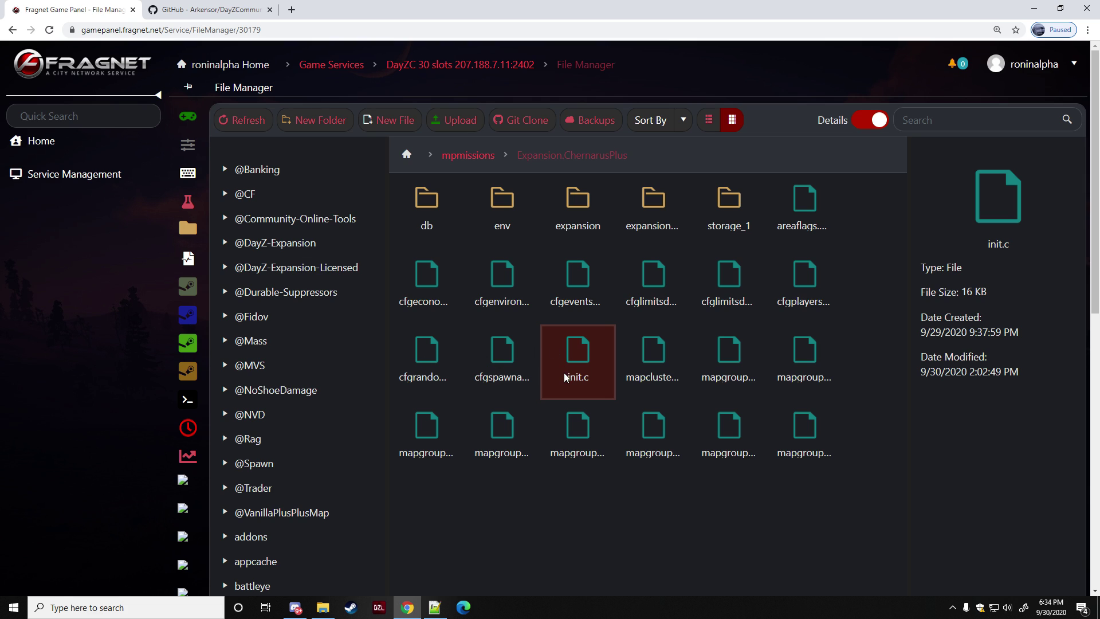
{"action": "left_click", "coordinate": [407, 154]}
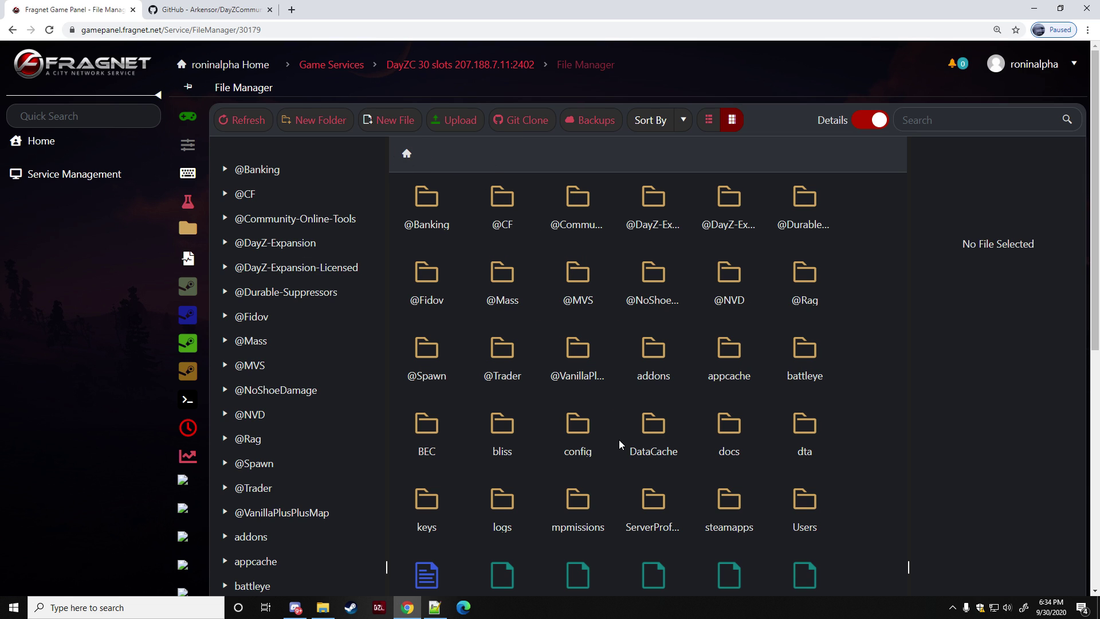
{"action": "mouse_move", "coordinate": [187, 229]}
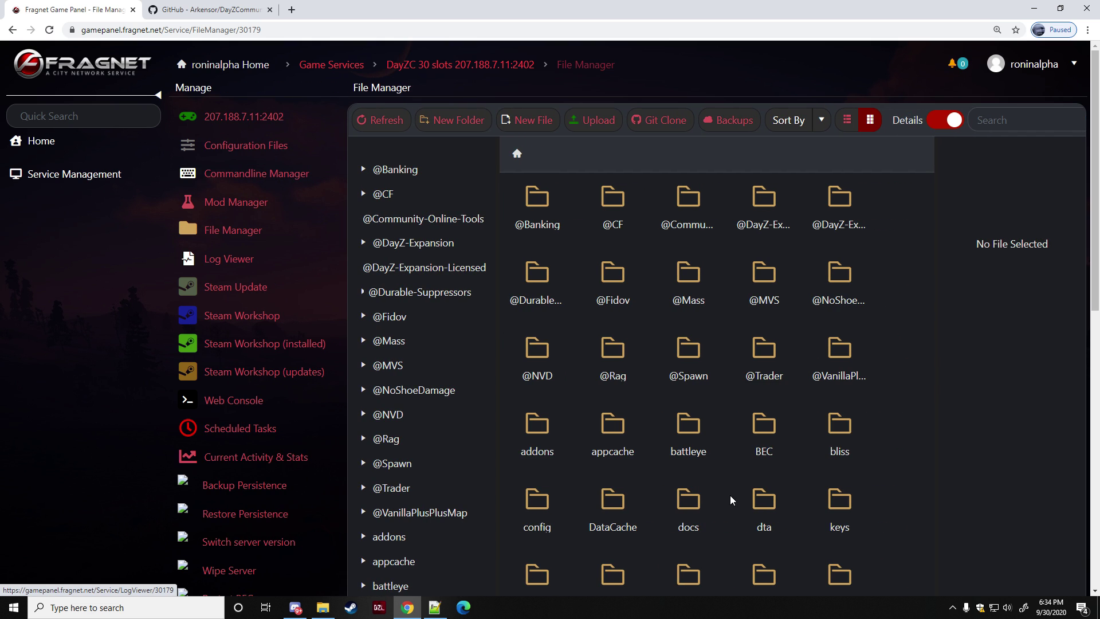
{"action": "double_click", "coordinate": [583, 511]}
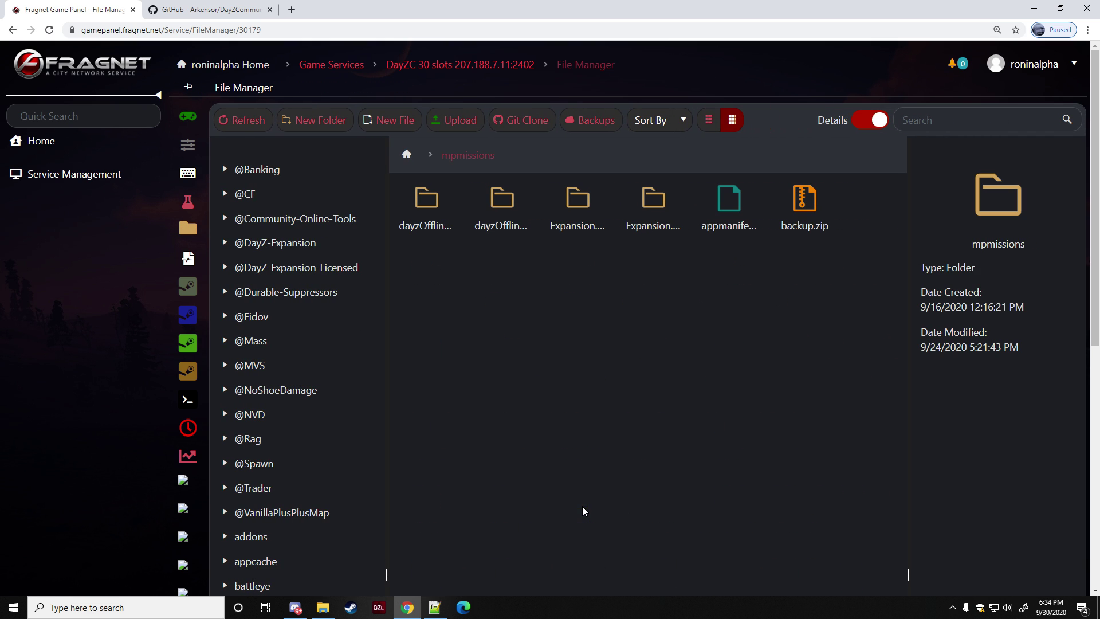
{"action": "double_click", "coordinate": [580, 205]}
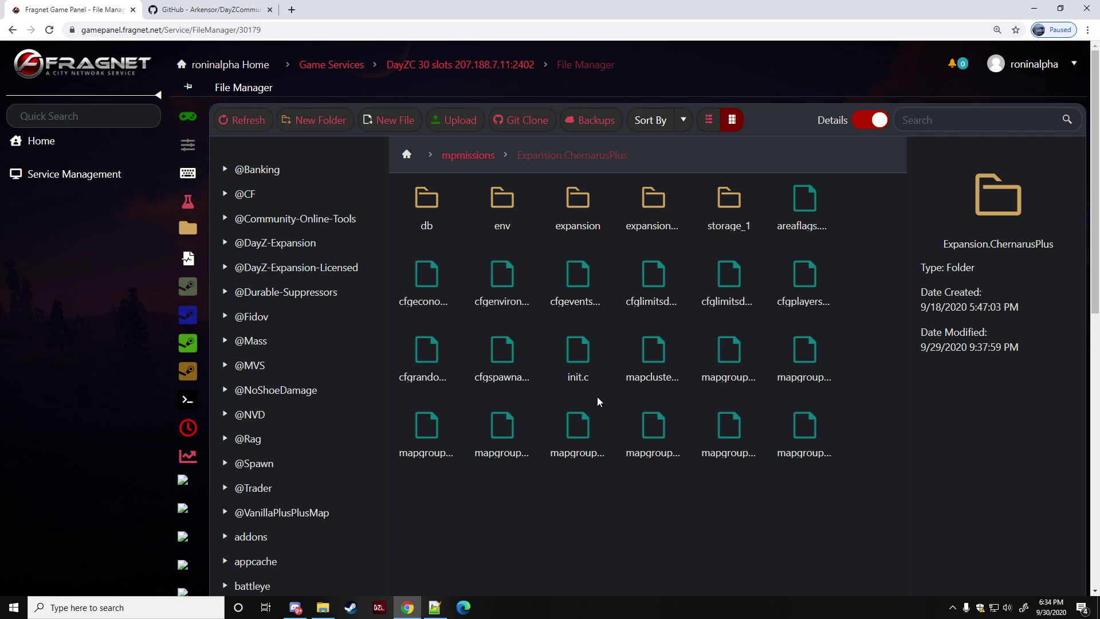
{"action": "left_click", "coordinate": [582, 362]}
{"action": "right_click", "coordinate": [582, 362]}
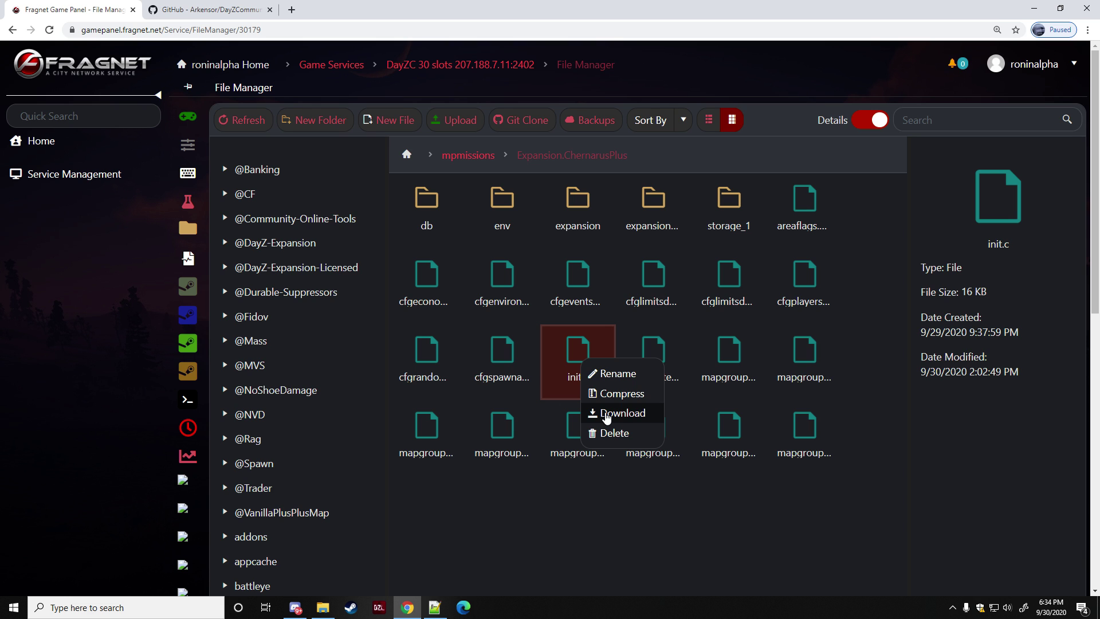
Step: Minimize the browser and open the init file from the NWO files folder on the desktop
{"action": "left_click", "coordinate": [1034, 8]}
{"action": "left_click", "coordinate": [825, 182]}
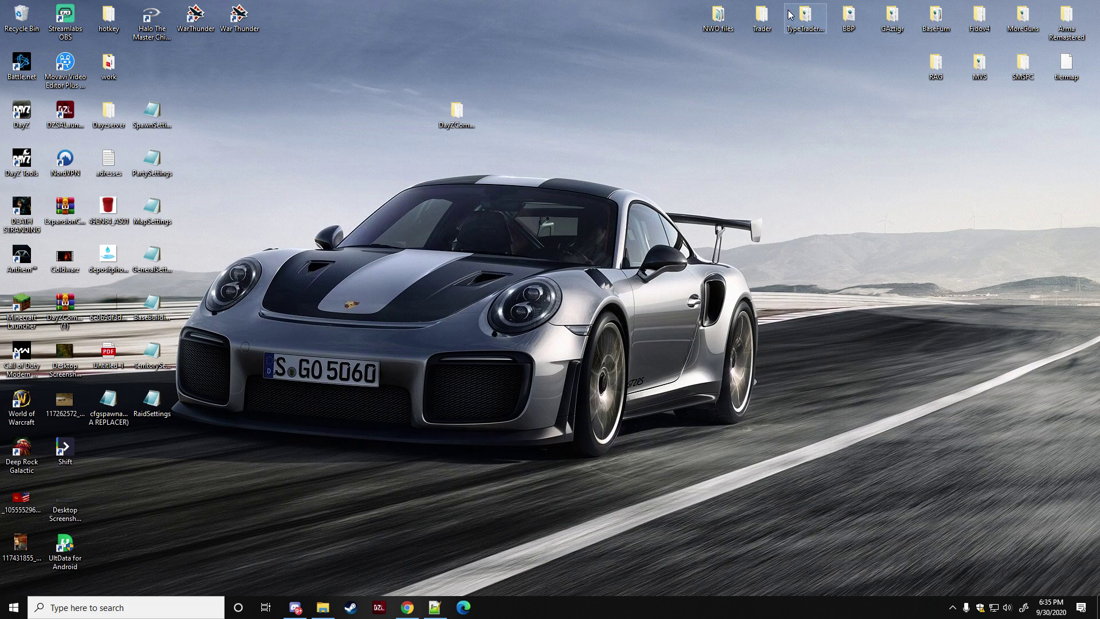
{"action": "double_click", "coordinate": [719, 17]}
{"action": "double_click", "coordinate": [384, 326]}
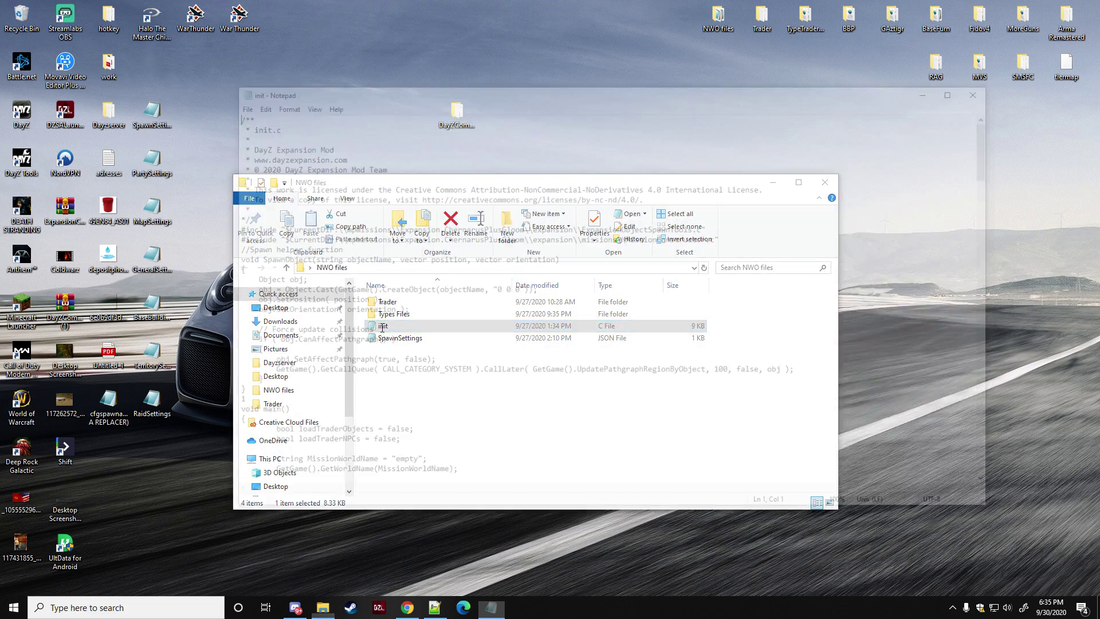
Step: Review the existing ATMS and NWBM SpawnObject blocks inside the init file's main function
{"action": "scroll", "coordinate": [347, 265], "scroll_direction": "down", "scroll_amount": 1}
{"action": "scroll", "coordinate": [348, 266], "scroll_direction": "down", "scroll_amount": 20}
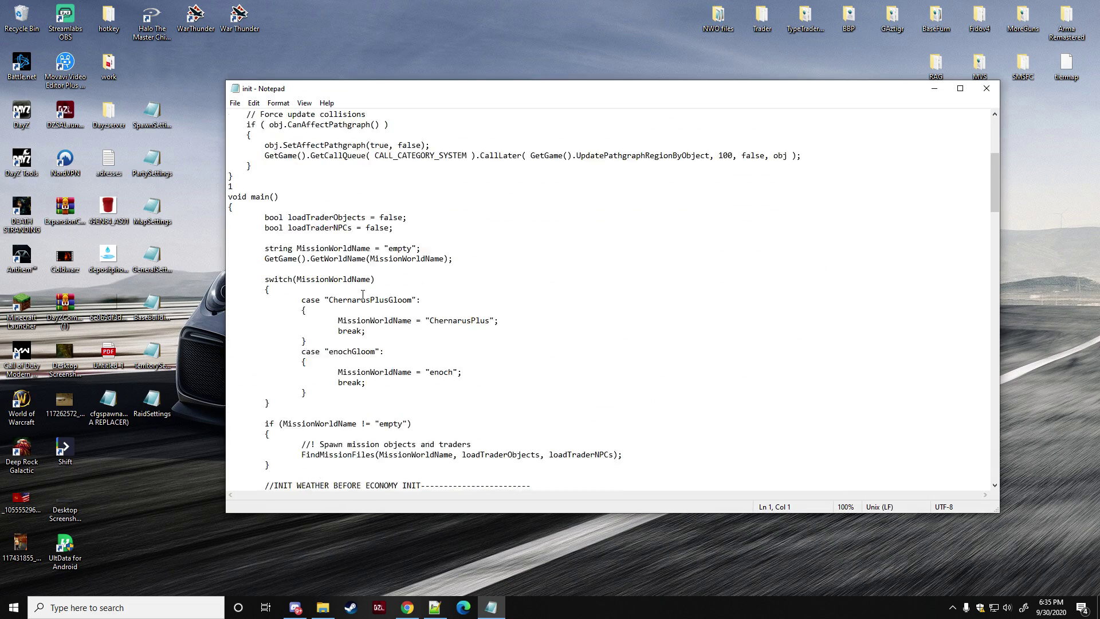
{"action": "left_click_drag", "start_coordinate": [228, 207], "coordinate": [636, 257]}
{"action": "scroll", "coordinate": [267, 173], "scroll_direction": "down", "scroll_amount": 3}
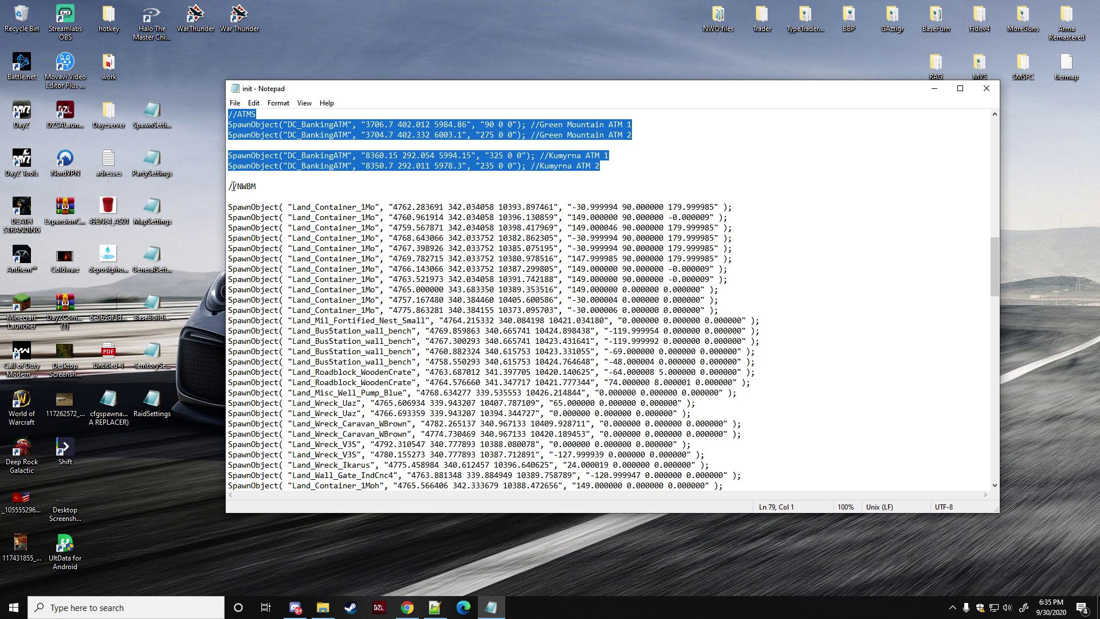
{"action": "left_click_drag", "start_coordinate": [229, 186], "coordinate": [728, 333]}
{"action": "scroll", "coordinate": [470, 243], "scroll_direction": "down", "scroll_amount": 3}
{"action": "scroll", "coordinate": [724, 349], "scroll_direction": "down", "scroll_amount": 2}
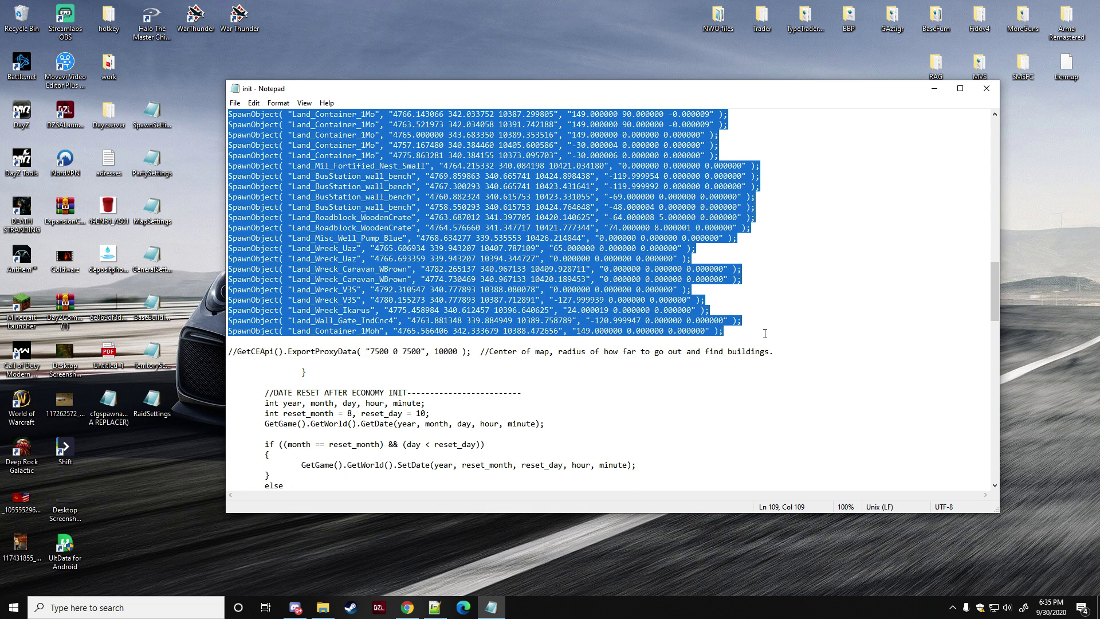
Step: Add a new comment line "//NEA" below the last SpawnObject entry of the NWBM block
{"action": "left_click", "coordinate": [735, 337]}
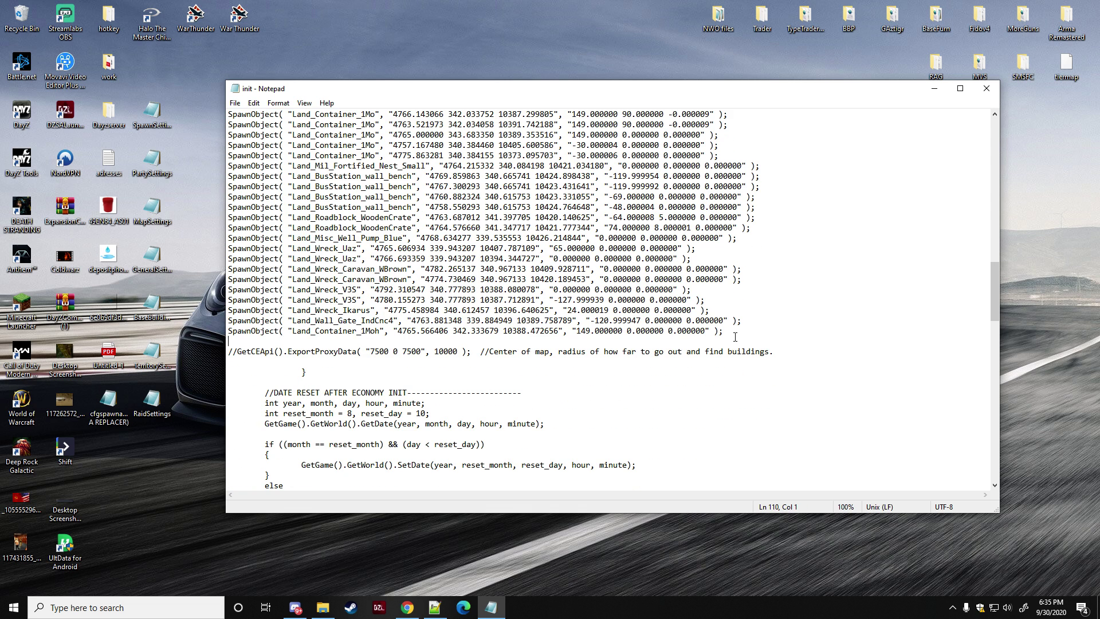
{"action": "key", "text": "Return"}
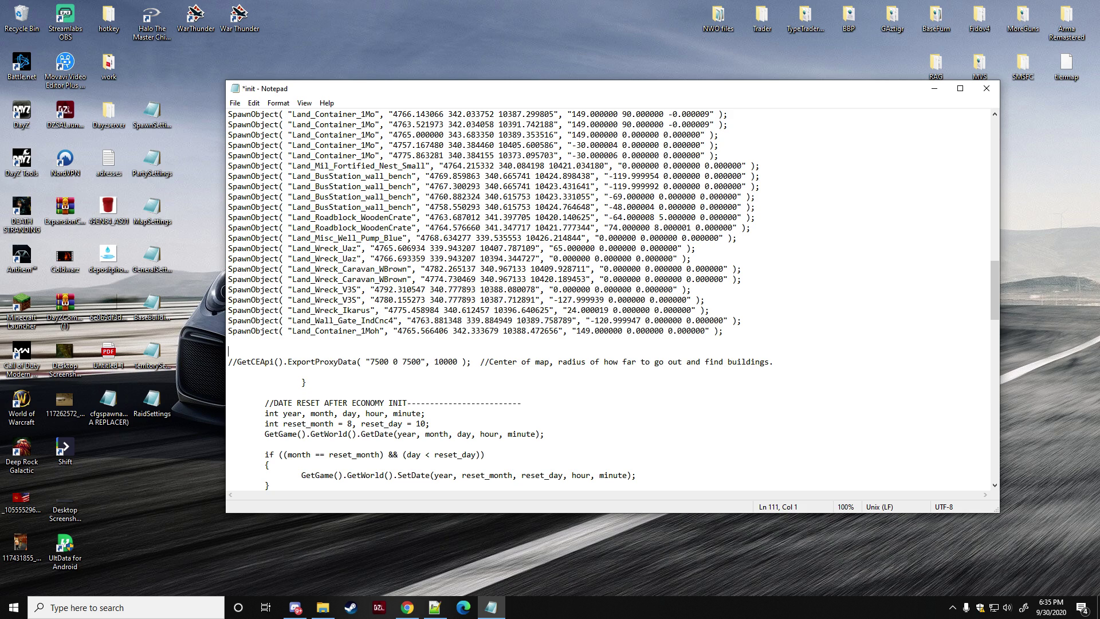
{"action": "type", "text": "//NEAF"}
{"action": "key", "text": "ctrl+f"}
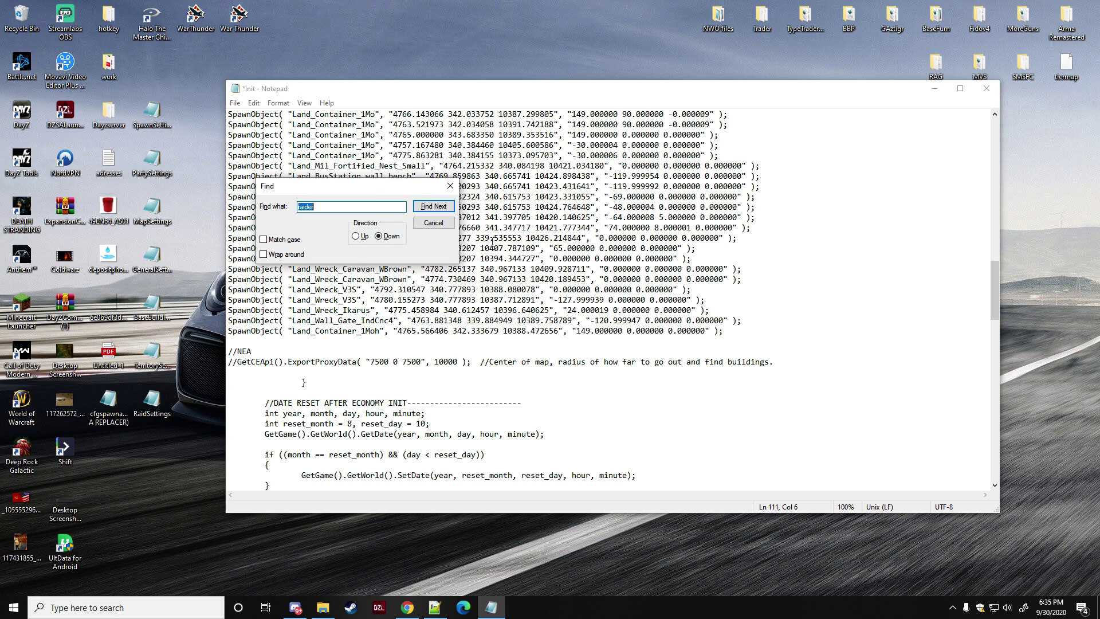
{"action": "left_click", "coordinate": [427, 223]}
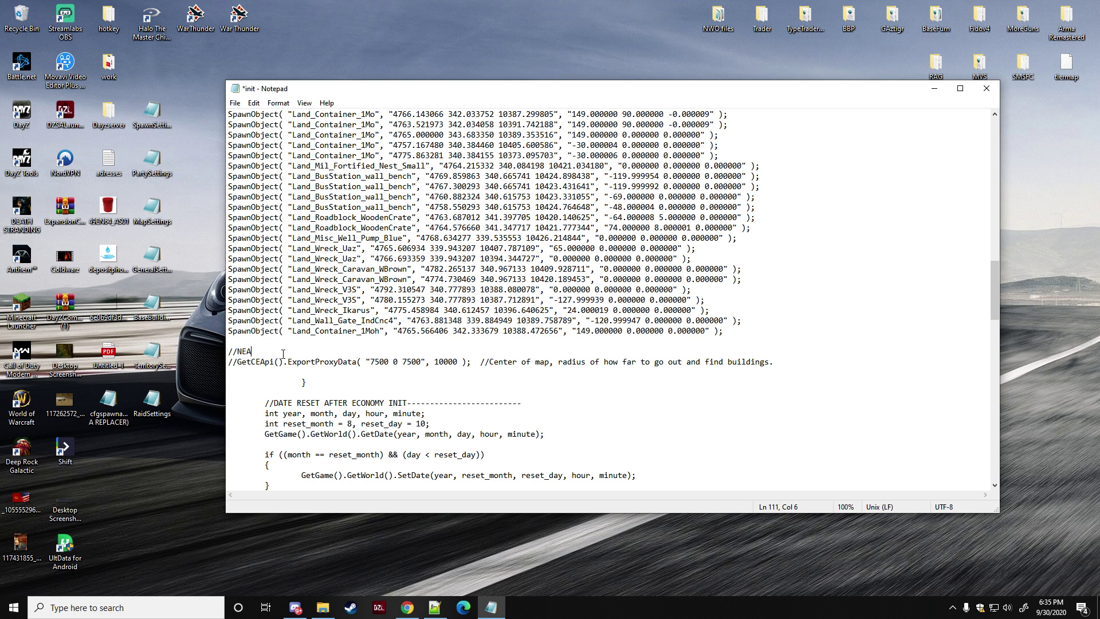
Step: Switch to Notepad++ and copy all exported SpawnObject lines below the "//Your custom spawned objects" comment in the new 1 document
{"action": "left_click", "coordinate": [434, 608]}
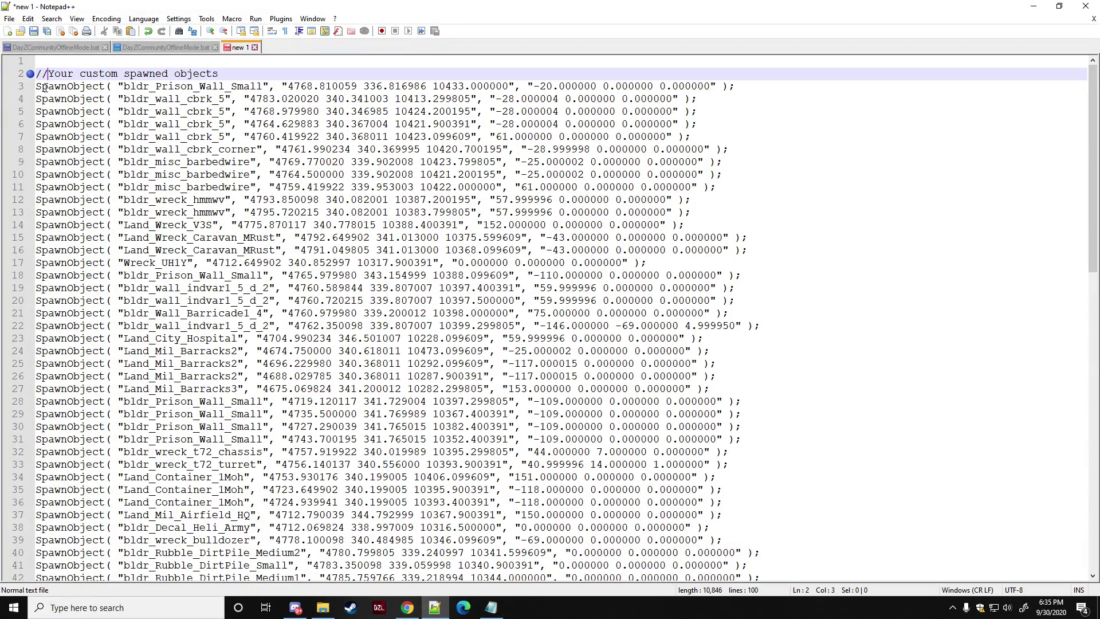
{"action": "key", "text": "Right"}
{"action": "key", "text": "Right"}
{"action": "left_click_drag", "start_coordinate": [38, 86], "coordinate": [808, 565]}
{"action": "right_click", "coordinate": [431, 113]}
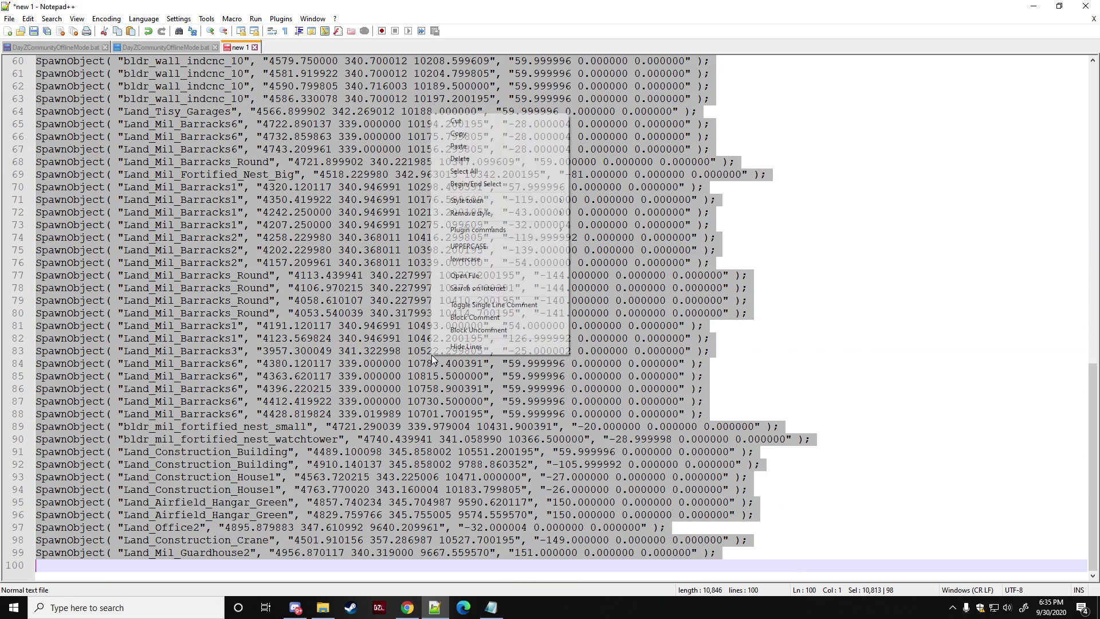
{"action": "left_click", "coordinate": [468, 140]}
Step: Paste the copied SpawnObject lines into the init file in Notepad, one blank line below the //NEAF comment
{"action": "left_click", "coordinate": [491, 608]}
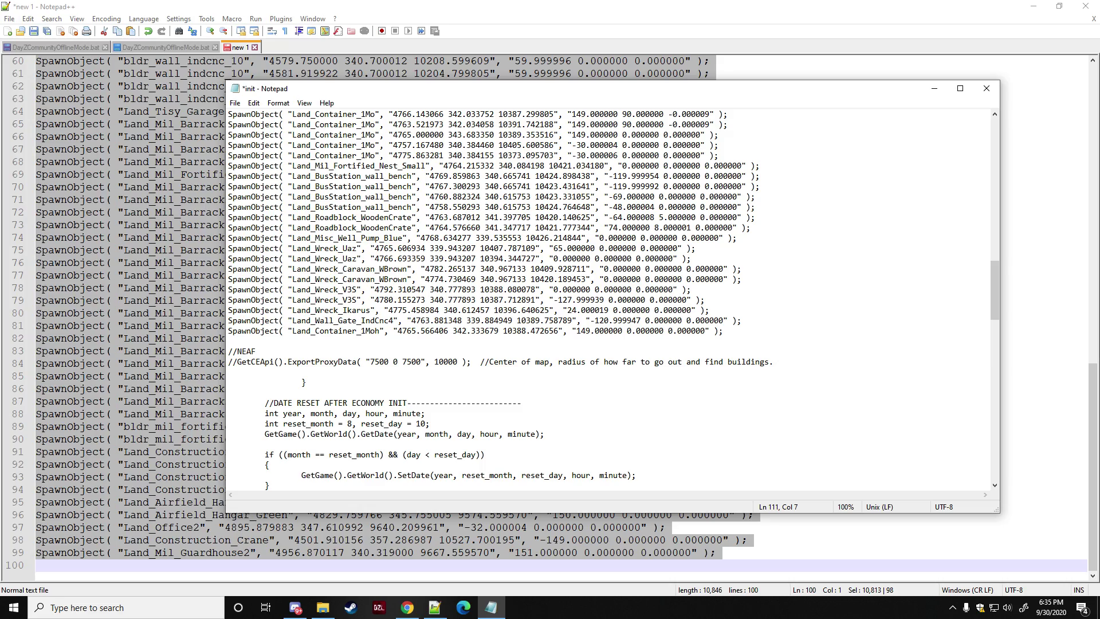
{"action": "key", "text": "Return"}
{"action": "key", "text": "Return"}
{"action": "key", "text": "ctrl+v"}
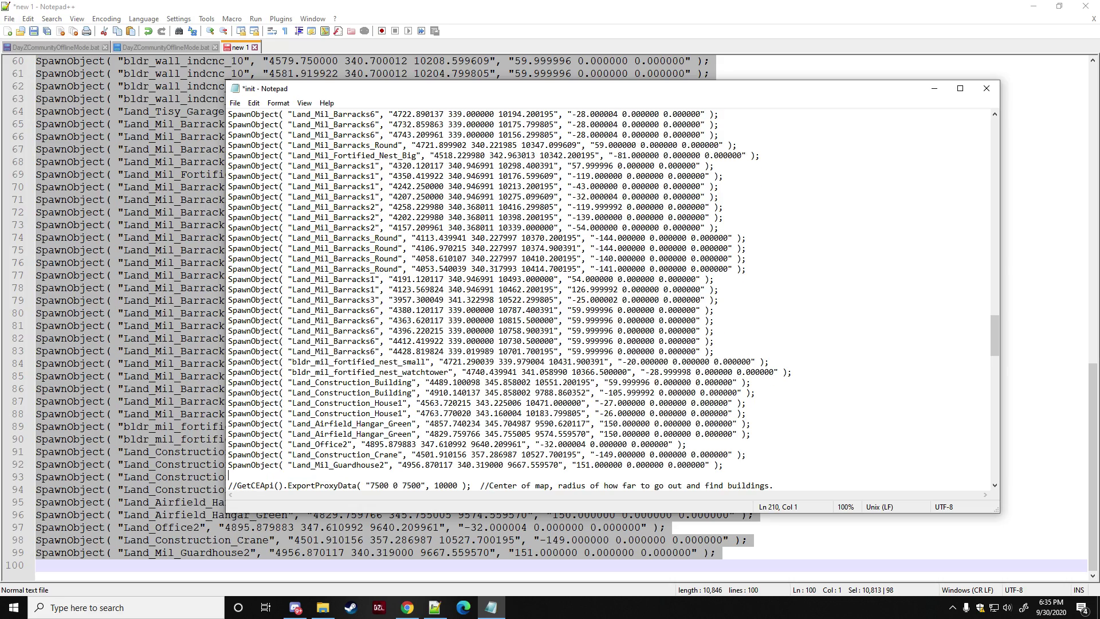
Step: Check the pasted SpawnObject block in the init file from start to end and delete it together with its //NEAF heading
{"action": "scroll", "coordinate": [273, 349], "scroll_direction": "up", "scroll_amount": 20}
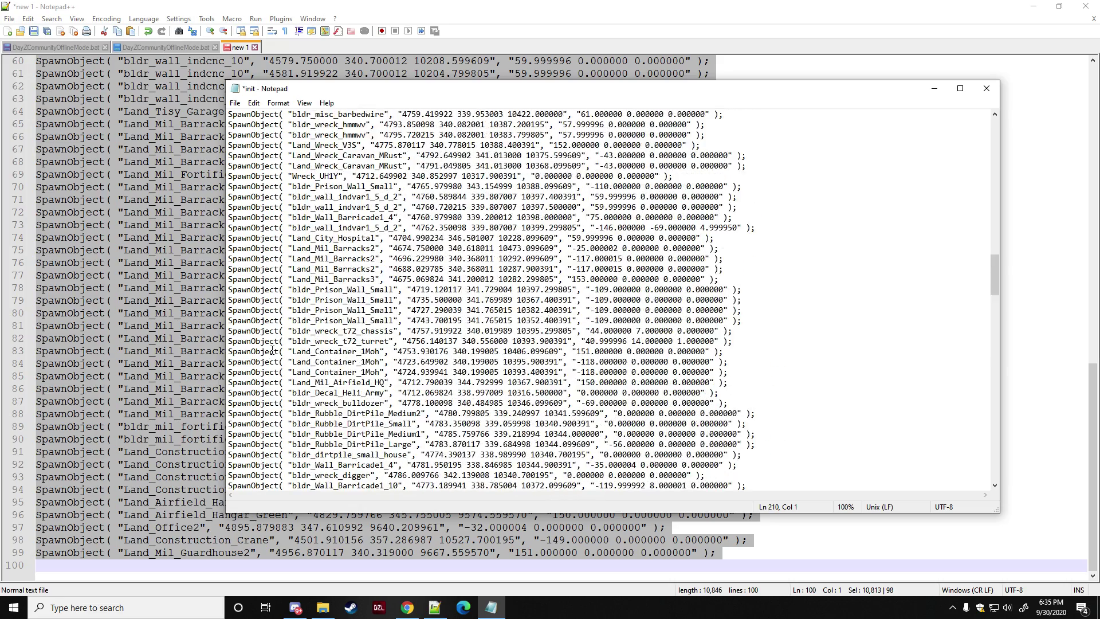
{"action": "scroll", "coordinate": [272, 350], "scroll_direction": "up", "scroll_amount": 2}
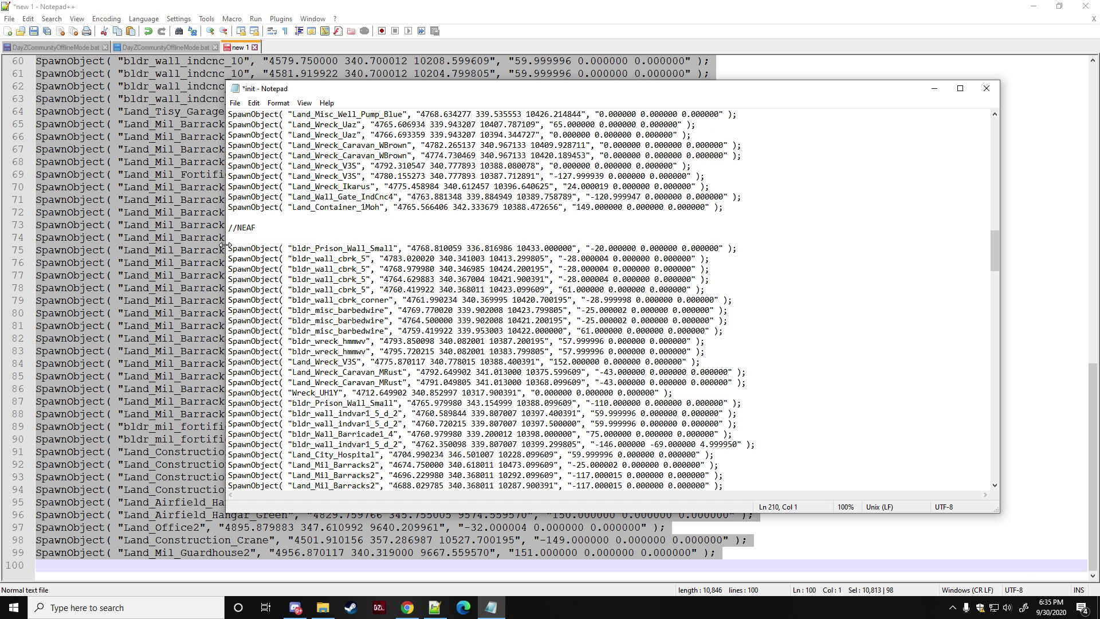
{"action": "left_click_drag", "start_coordinate": [231, 248], "coordinate": [650, 392]}
{"action": "key", "text": "Delete"}
{"action": "scroll", "coordinate": [649, 393], "scroll_direction": "down", "scroll_amount": 20}
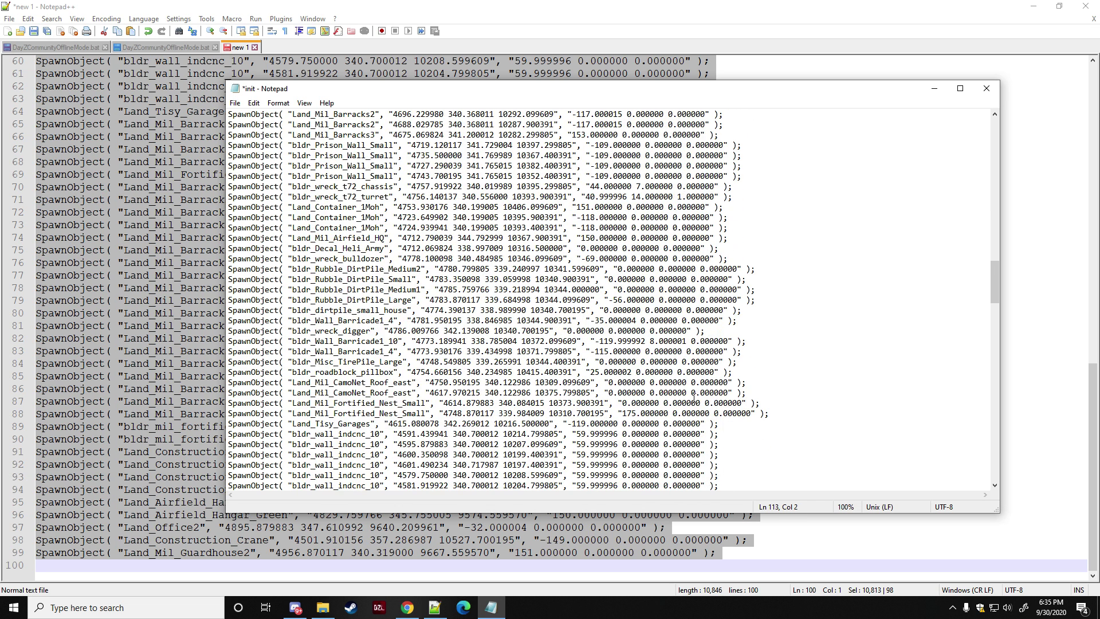
{"action": "scroll", "coordinate": [739, 429], "scroll_direction": "down", "scroll_amount": 3}
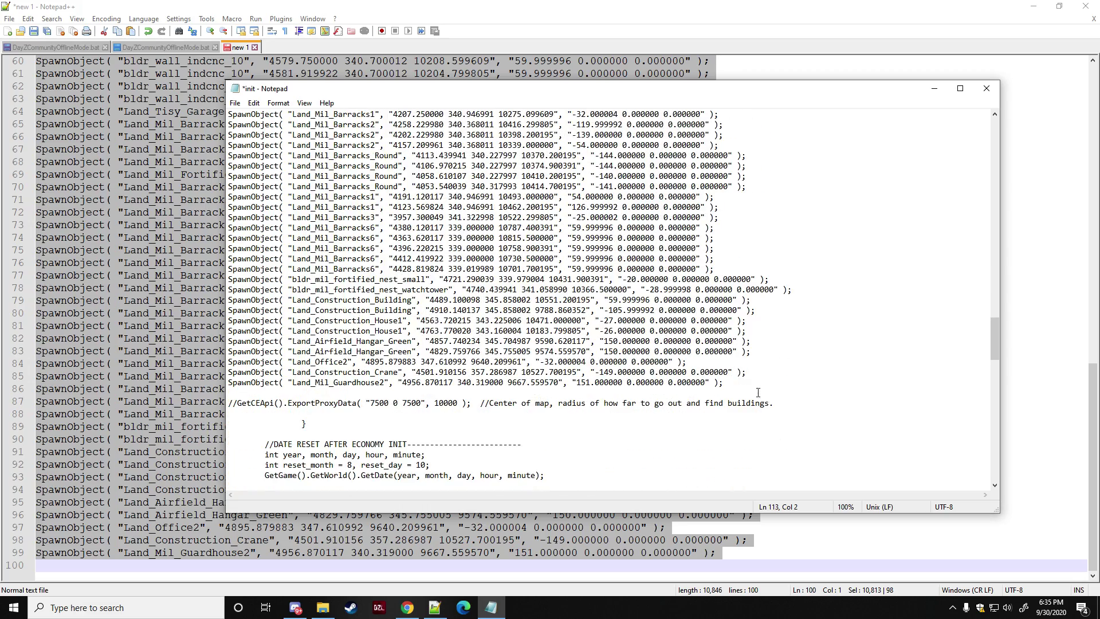
{"action": "left_click_drag", "start_coordinate": [755, 390], "coordinate": [229, 289]}
{"action": "key", "text": "Delete"}
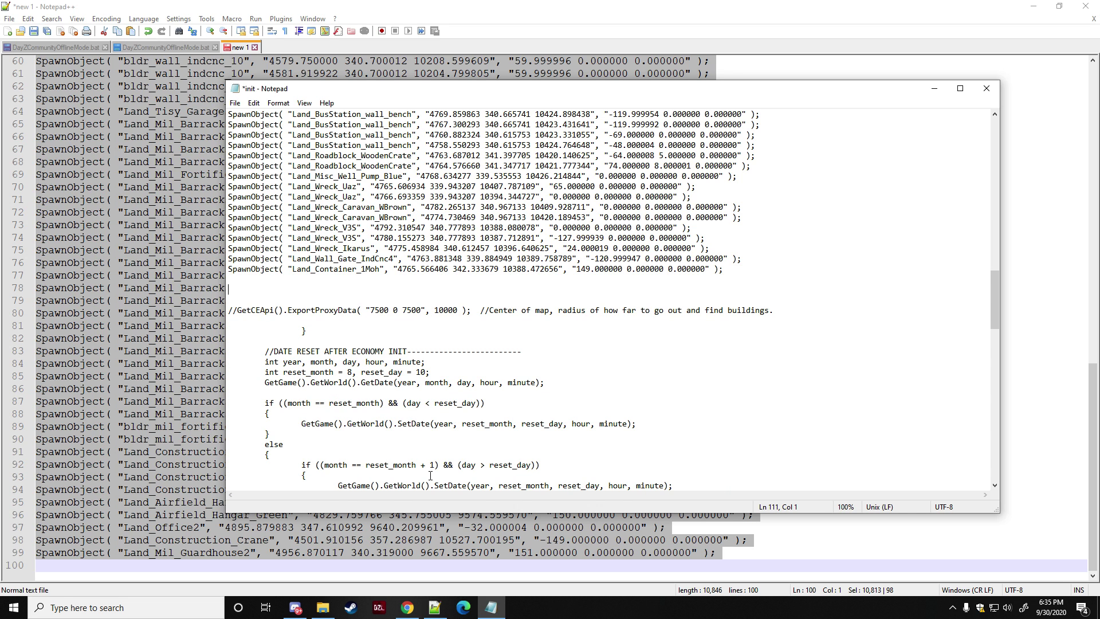
Step: Minimize both editors, switch to the Fragnet file manager in the browser, and view the file upload dialog without selecting a file
{"action": "left_click", "coordinate": [934, 88]}
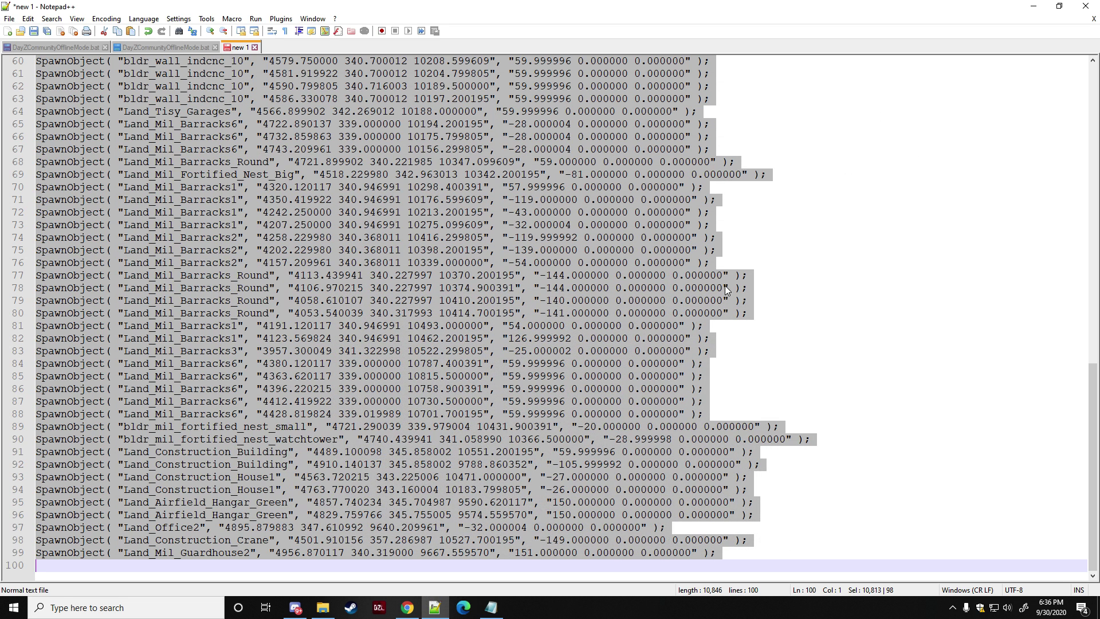
{"action": "left_click", "coordinate": [1031, 10]}
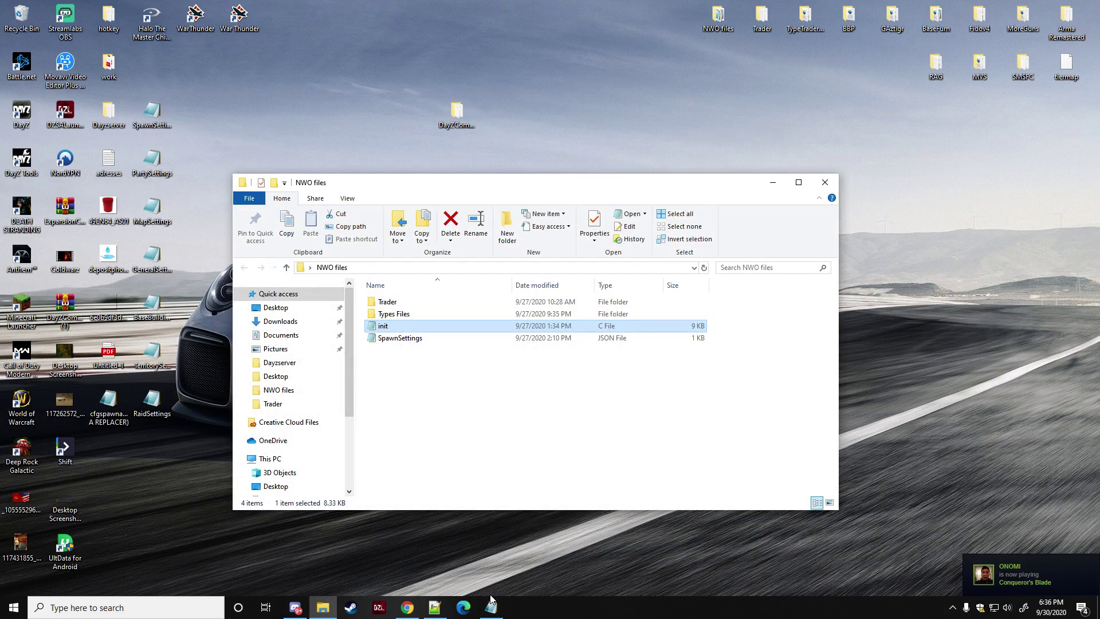
{"action": "left_click", "coordinate": [407, 607]}
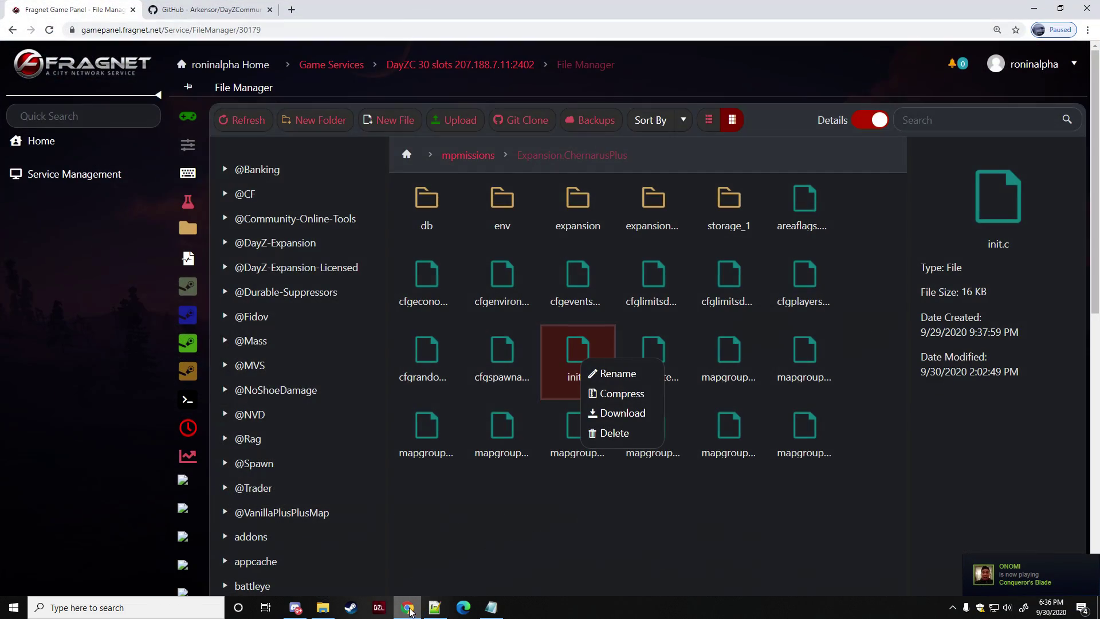
{"action": "left_click", "coordinate": [643, 541]}
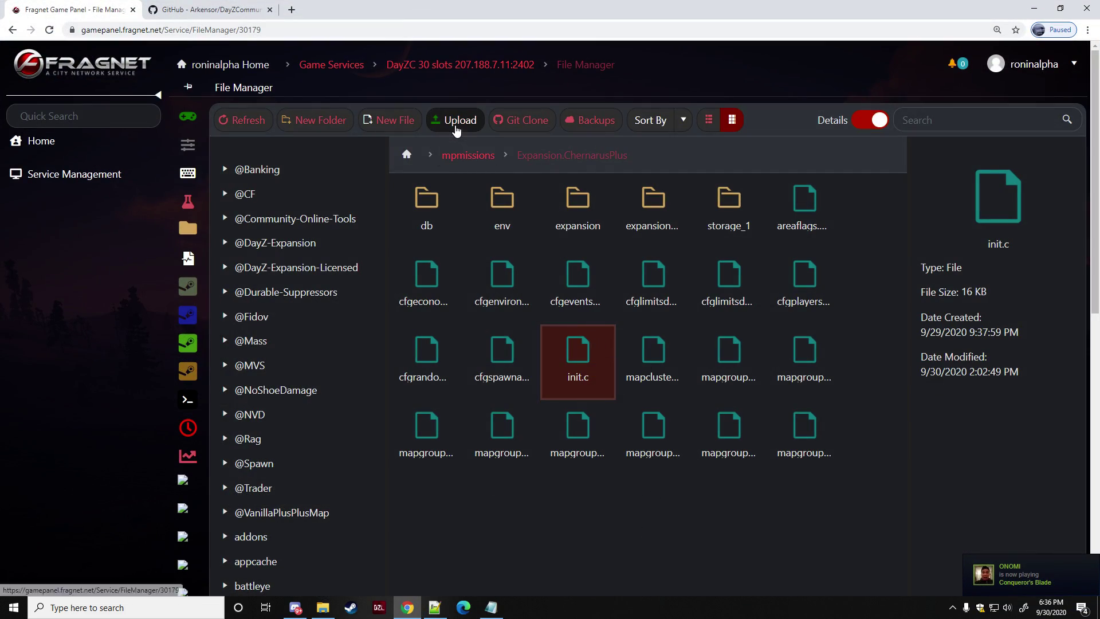
{"action": "left_click", "coordinate": [456, 120]}
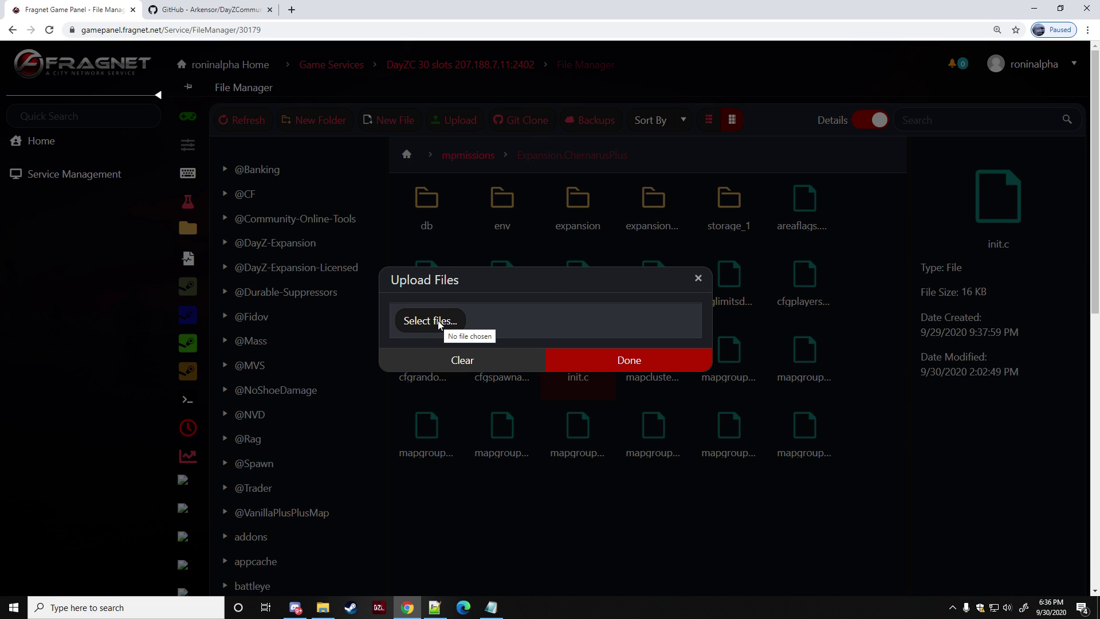
{"action": "left_click", "coordinate": [613, 364]}
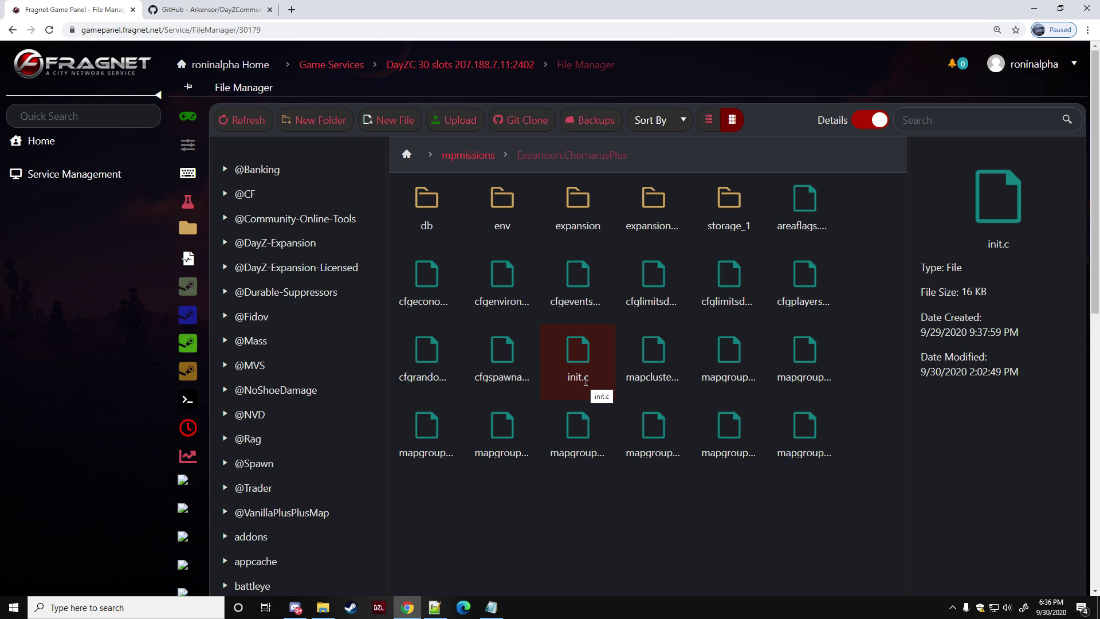
Step: View the test server's overview page with its restart controls, close the NWO files folder and minimize the browser
{"action": "left_click", "coordinate": [194, 119]}
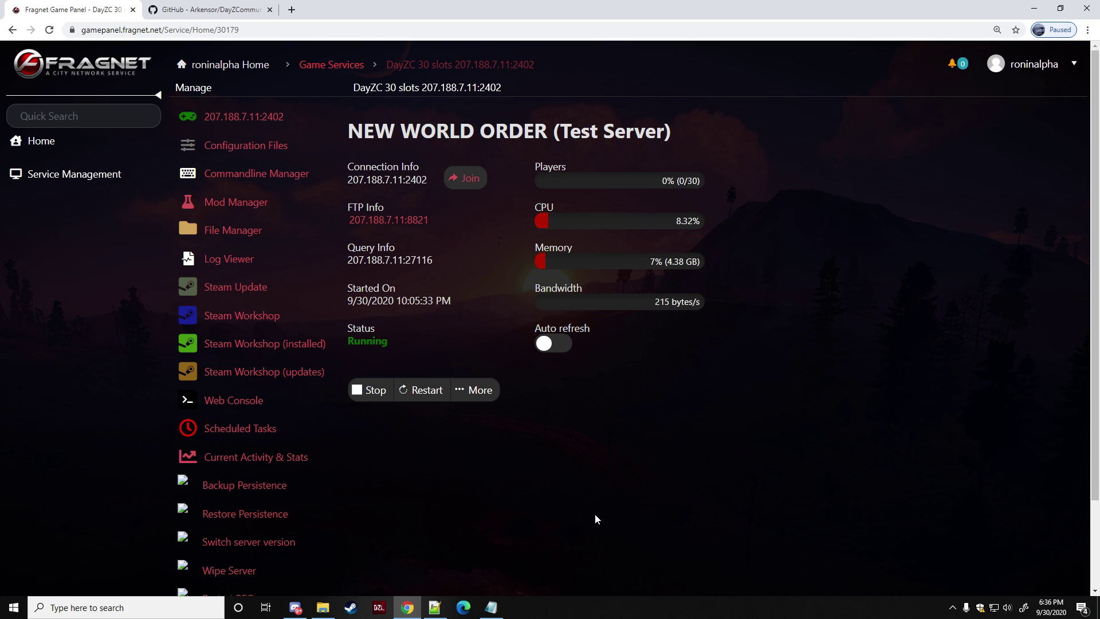
{"action": "left_click", "coordinate": [322, 607]}
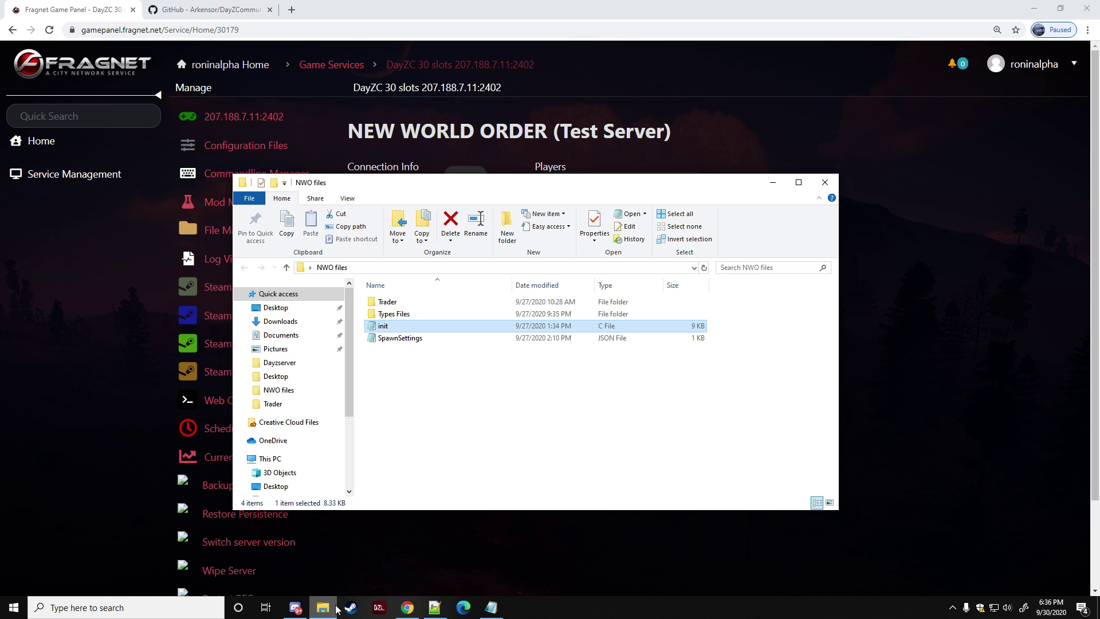
{"action": "left_click", "coordinate": [825, 183]}
{"action": "left_click", "coordinate": [1031, 9]}
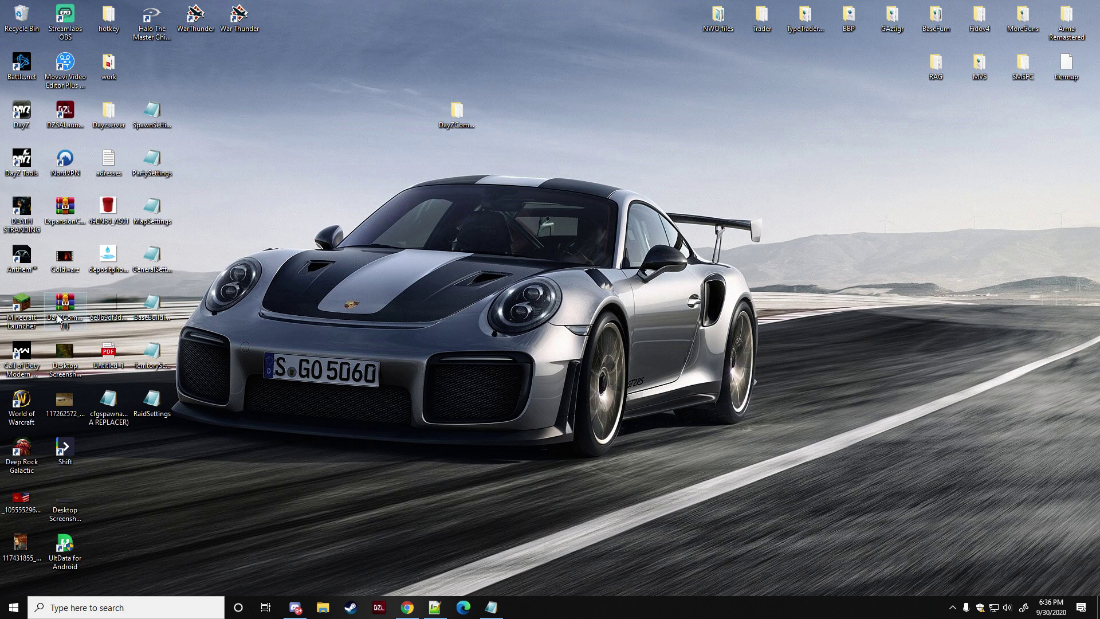
Step: Open the DayZCommunityOfflineMode shortcut from the desktop's Dayzserver folder in Notepad++ for editing
{"action": "double_click", "coordinate": [106, 115]}
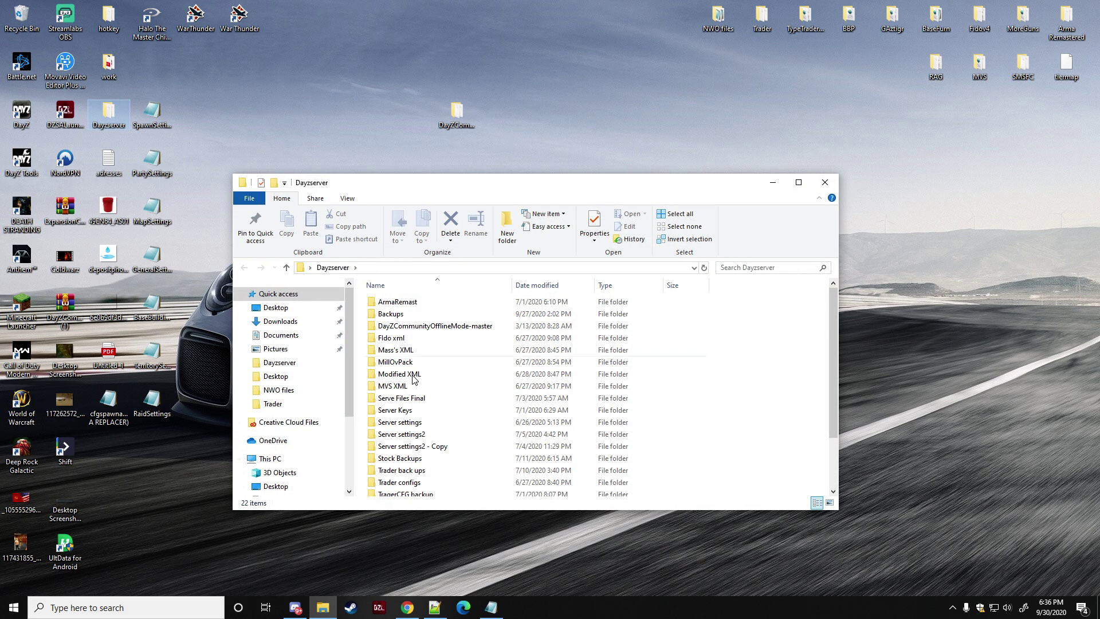
{"action": "scroll", "coordinate": [459, 401], "scroll_direction": "down", "scroll_amount": 2}
{"action": "left_click", "coordinate": [469, 454]}
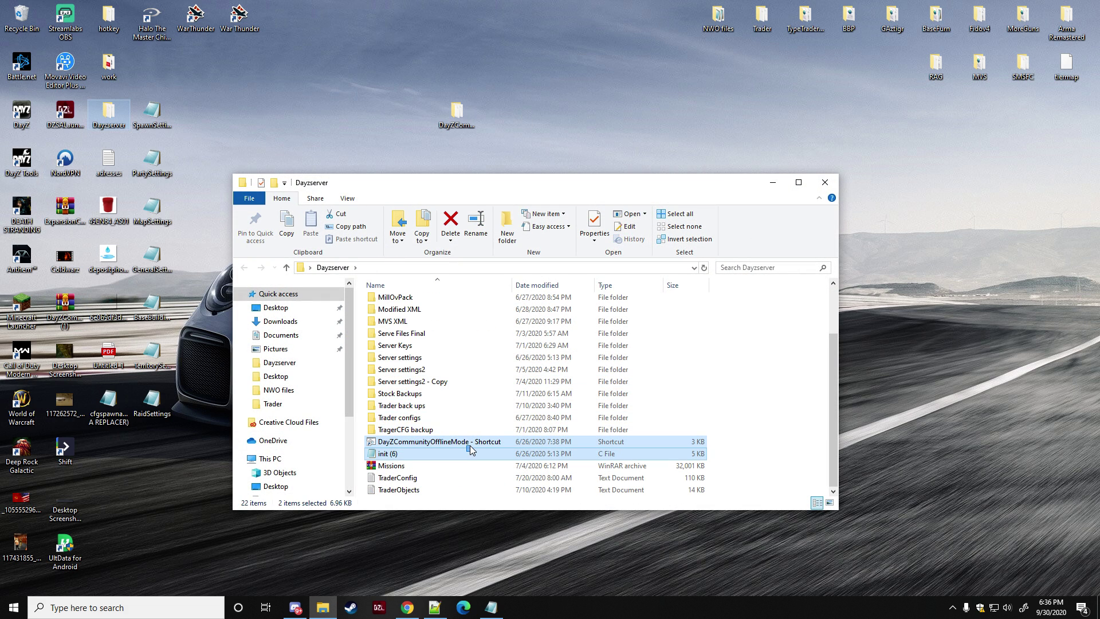
{"action": "right_click", "coordinate": [483, 443]}
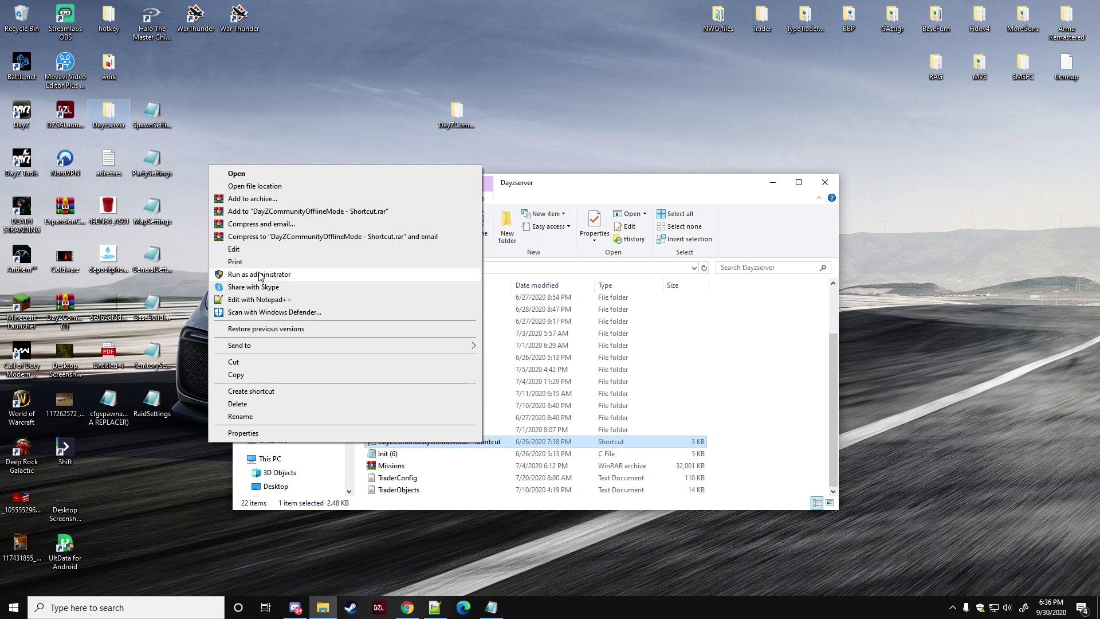
{"action": "left_click", "coordinate": [259, 299]}
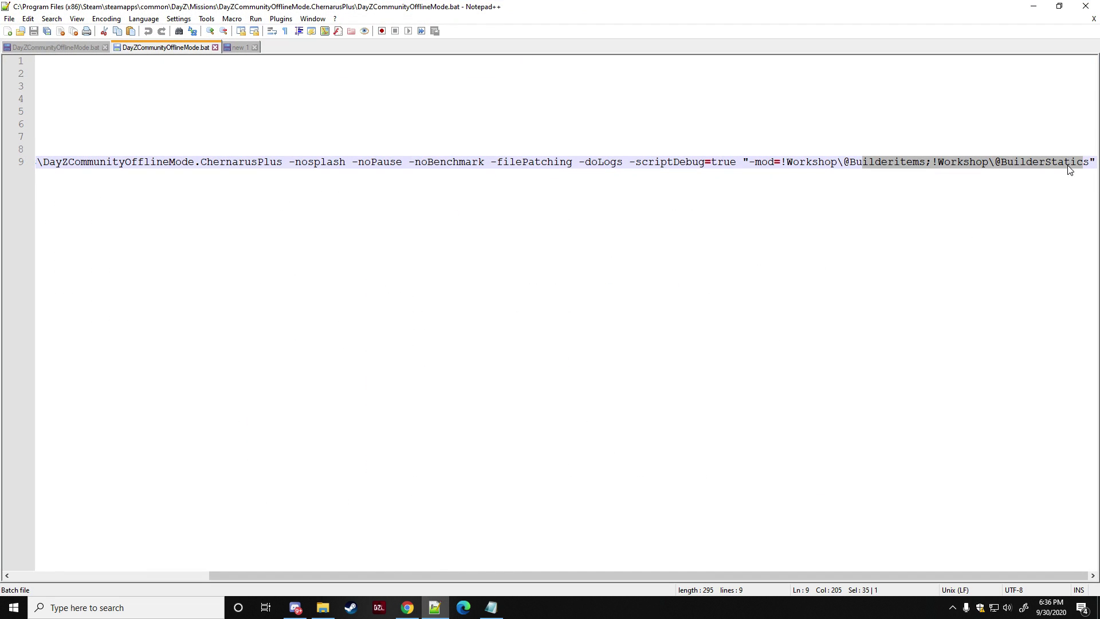
{"action": "left_click_drag", "start_coordinate": [969, 161], "coordinate": [1096, 162]}
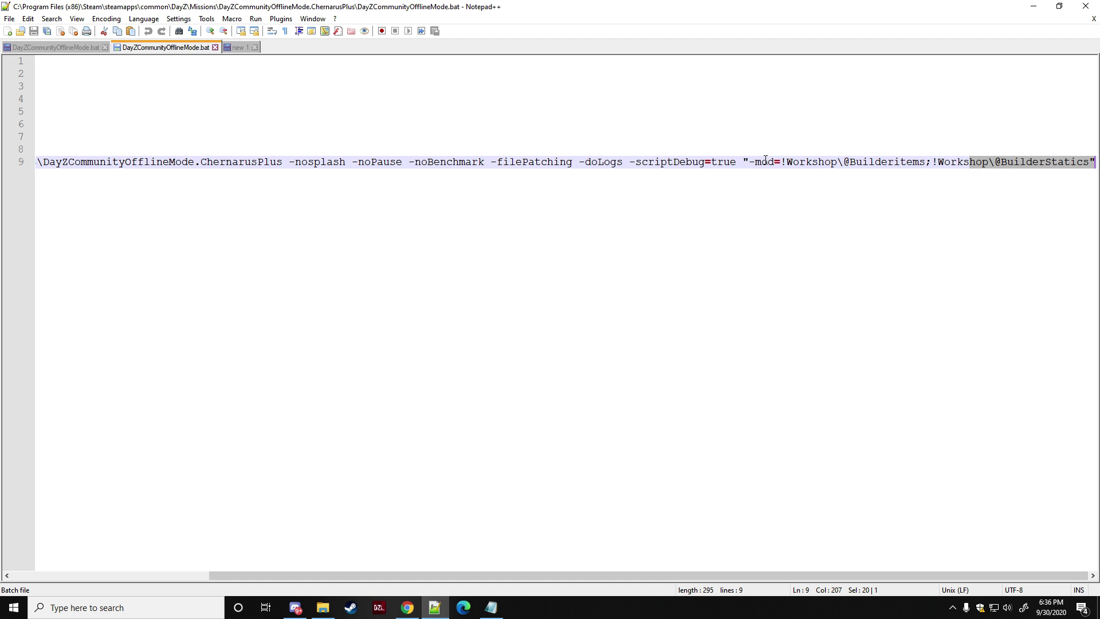
{"action": "left_click_drag", "start_coordinate": [743, 162], "coordinate": [987, 172]}
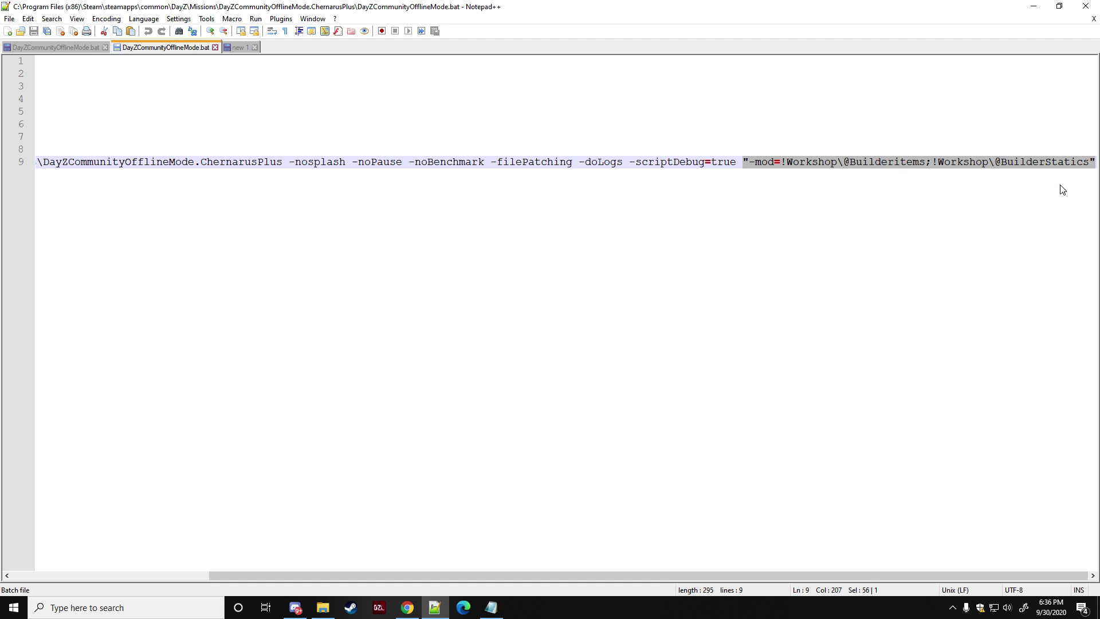
{"action": "left_click", "coordinate": [1020, 164]}
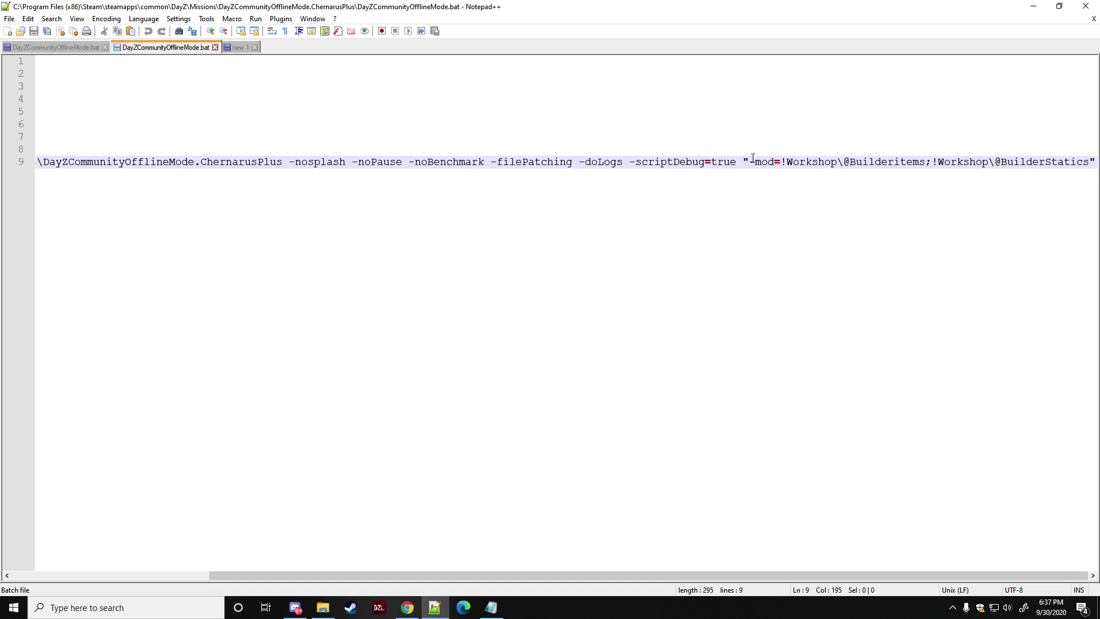
{"action": "left_click_drag", "start_coordinate": [745, 161], "coordinate": [841, 178]}
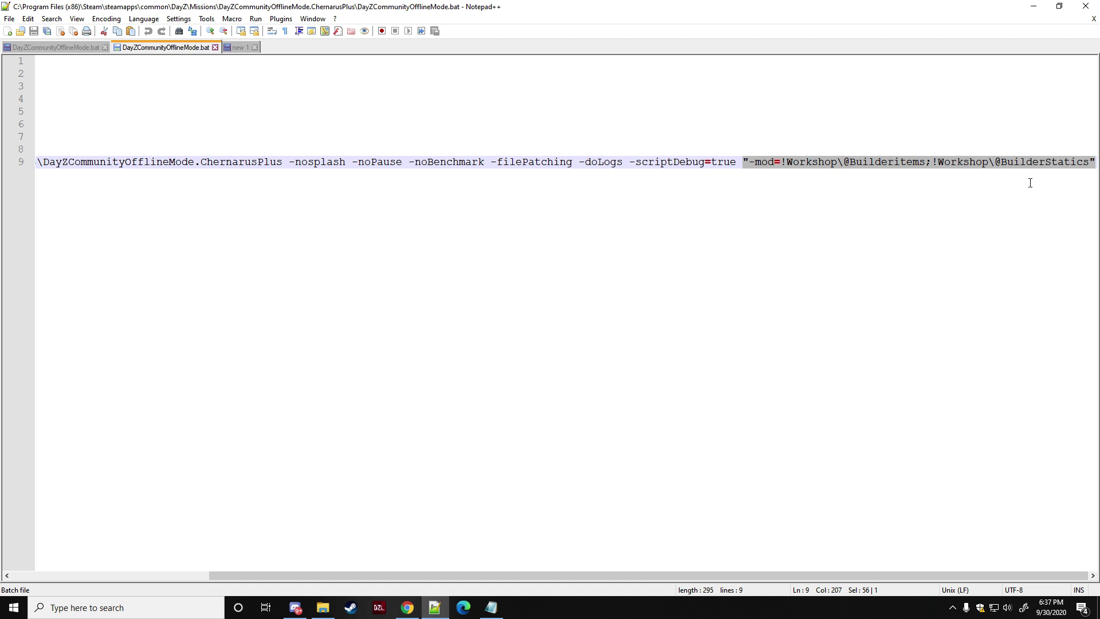
{"action": "left_click", "coordinate": [1086, 6]}
{"action": "left_click", "coordinate": [825, 182]}
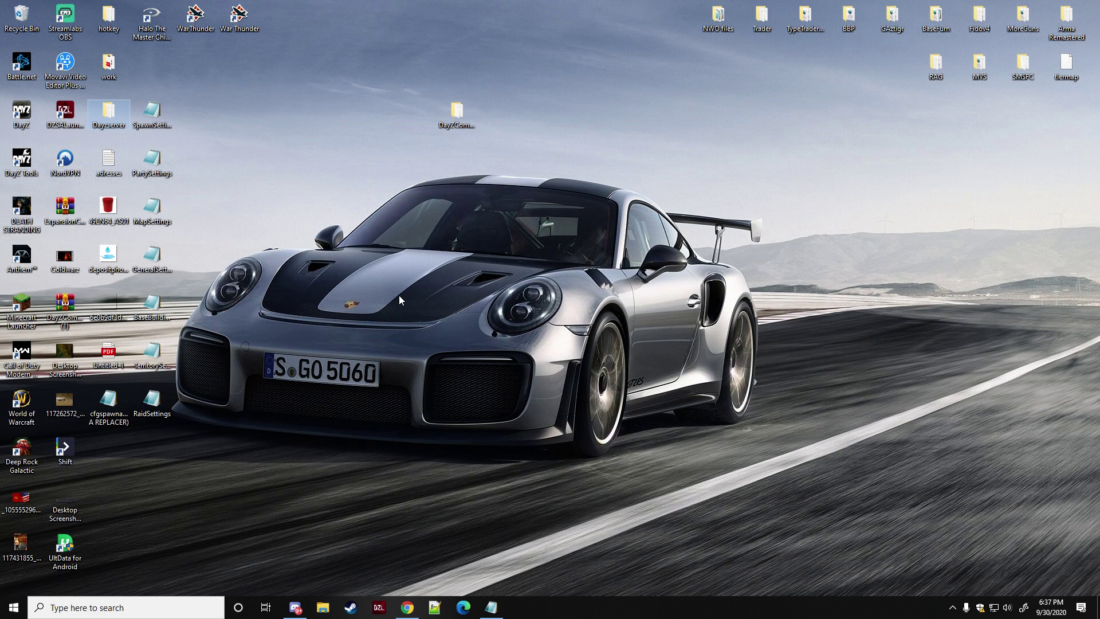